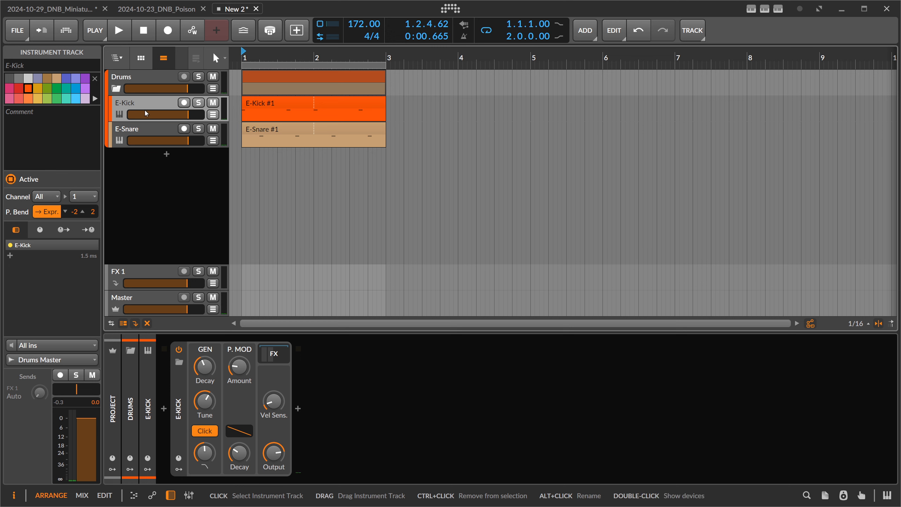
Inspect the E-Kick and E-Snare tracks and their clips, then select the Drums group track
{"action": "left_click", "coordinate": [150, 130]}
{"action": "left_click", "coordinate": [148, 106]}
{"action": "left_click", "coordinate": [253, 108]}
{"action": "left_click", "coordinate": [259, 124]}
{"action": "left_click", "coordinate": [258, 107]}
{"action": "left_click", "coordinate": [259, 127]}
{"action": "left_click", "coordinate": [157, 129]}
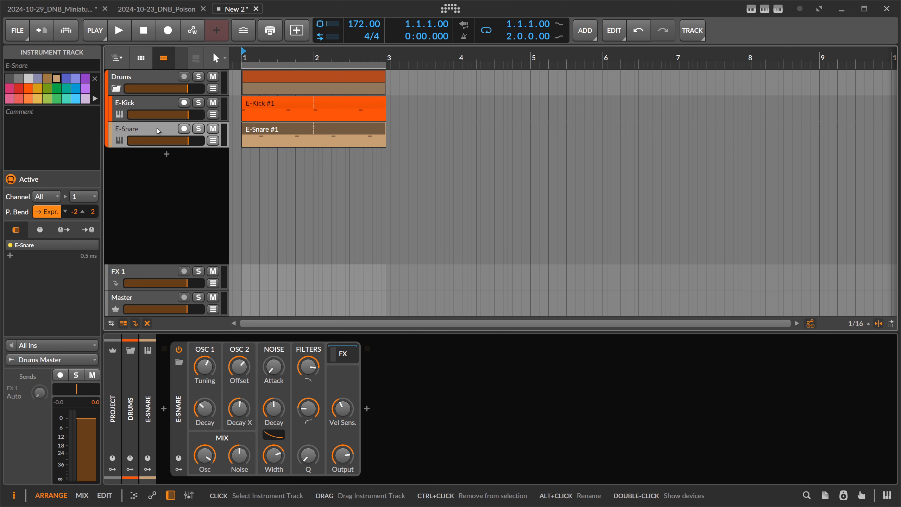
{"action": "left_click", "coordinate": [145, 80]}
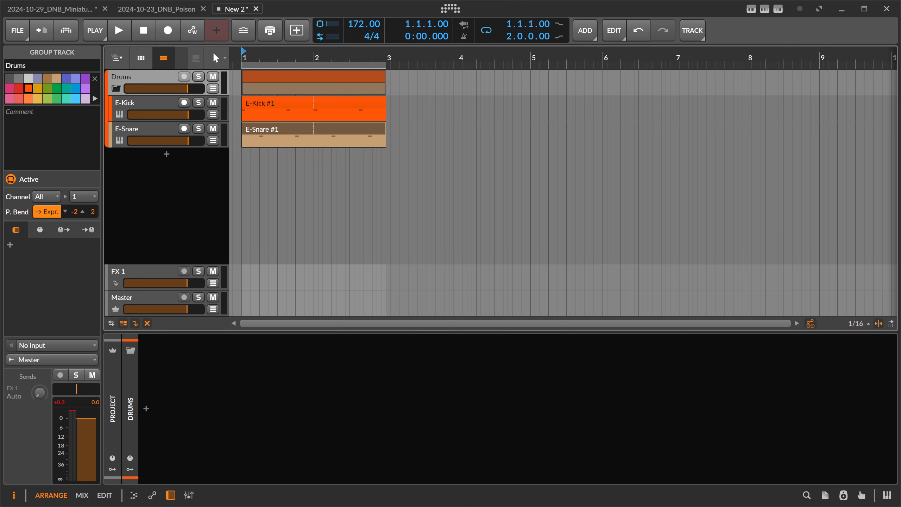
Switch to Resonic Pro, audition drum loops, and drag GS_SCYLLA_172_Drums_Full_07_V1.wav into the arrangement as a new track
{"action": "key", "text": "alt+Tab"}
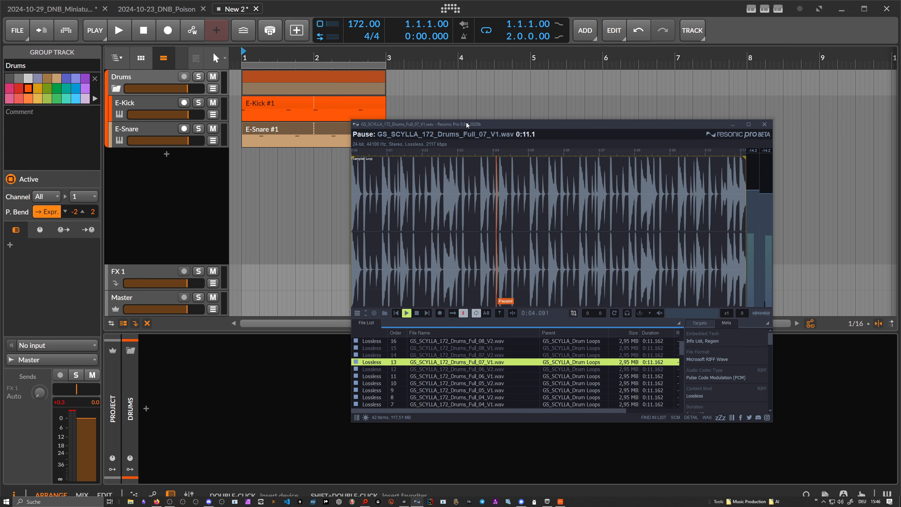
{"action": "left_click_drag", "start_coordinate": [467, 124], "coordinate": [475, 94]}
{"action": "left_click", "coordinate": [479, 336]}
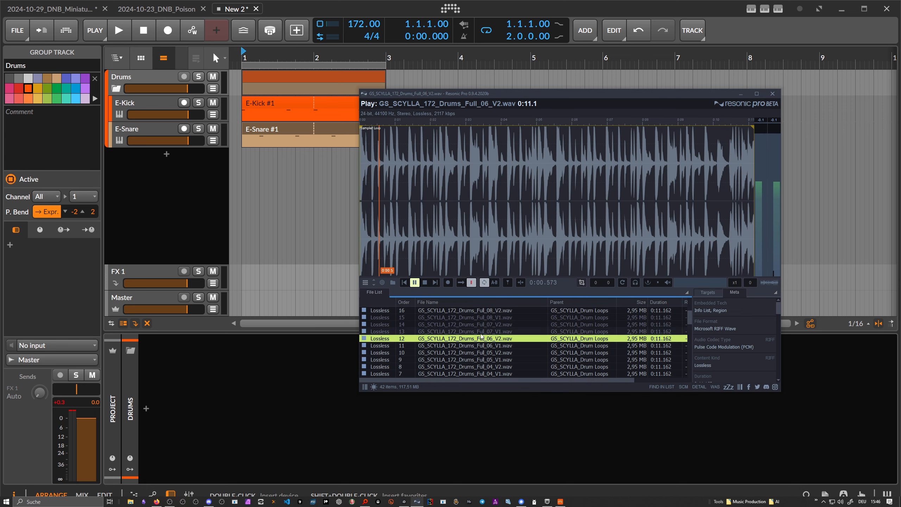
{"action": "left_click", "coordinate": [480, 333]}
{"action": "left_click_drag", "start_coordinate": [463, 334], "coordinate": [245, 162]}
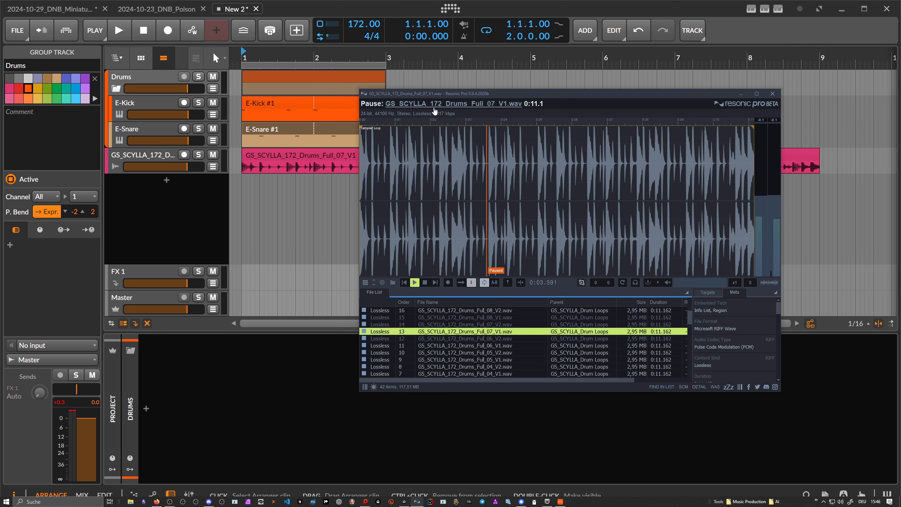
Select the new drum loop clip and briefly play the arrangement to hear it
{"action": "left_click", "coordinate": [289, 213]}
{"action": "left_click", "coordinate": [284, 155]}
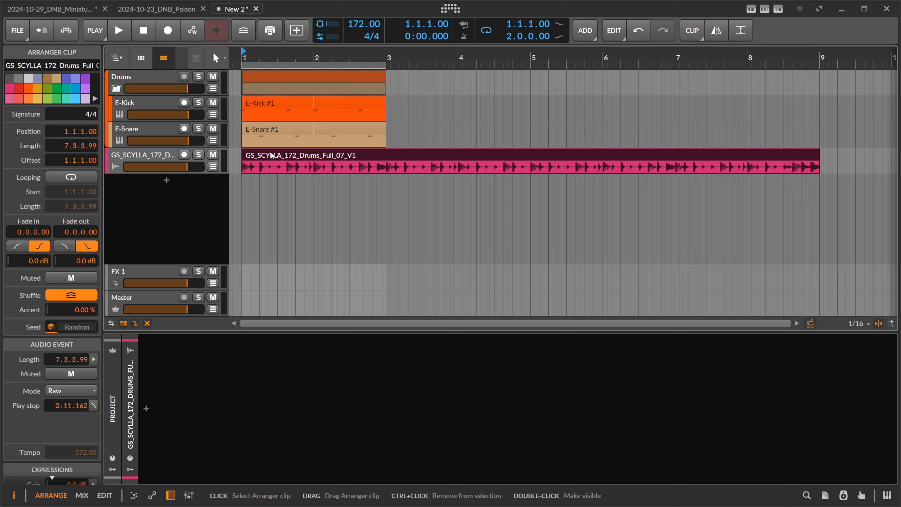
{"action": "left_click", "coordinate": [160, 90]}
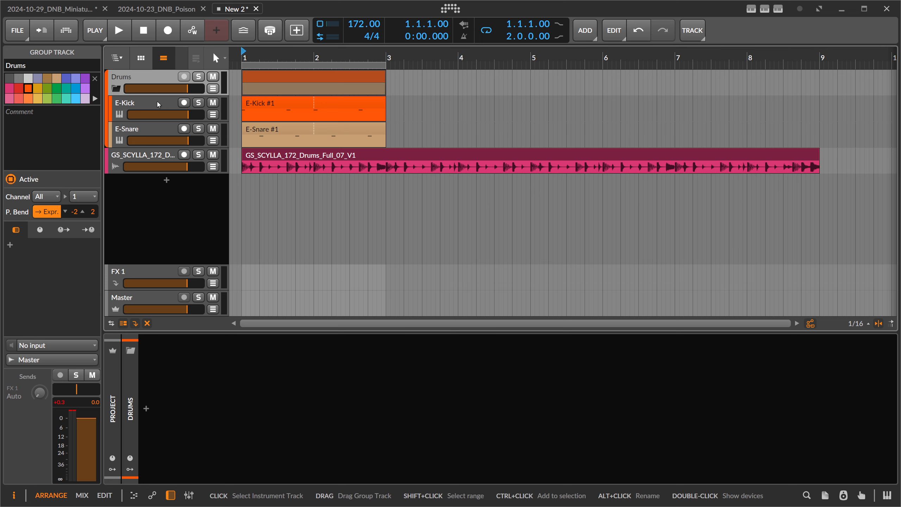
{"action": "left_click", "coordinate": [350, 156]}
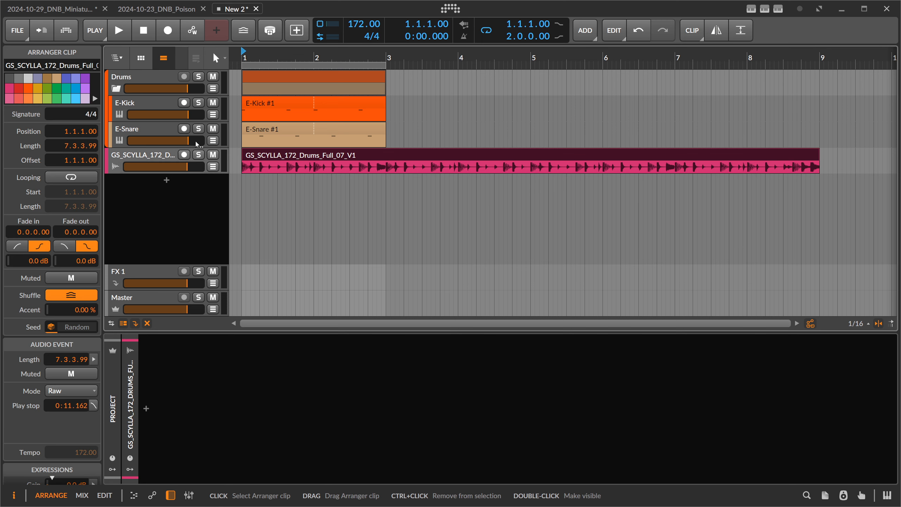
{"action": "left_click", "coordinate": [127, 31]}
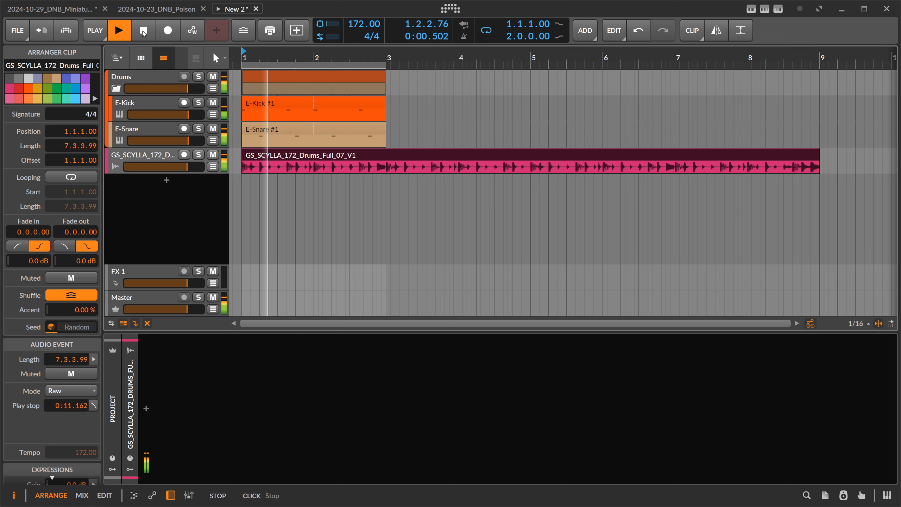
{"action": "left_click", "coordinate": [143, 31]}
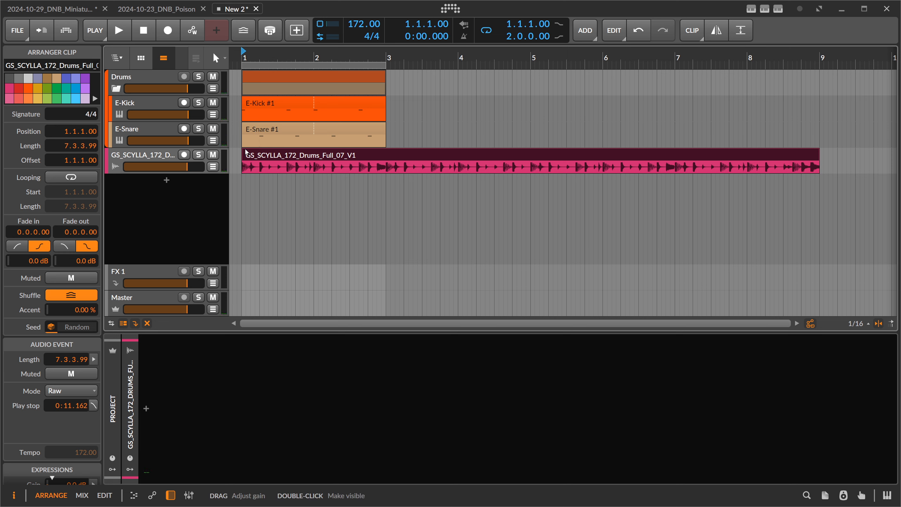
Split the drum loop clip at bar 3 and delete the second part so it matches the two-bar kick and snare clips
{"action": "left_click", "coordinate": [247, 103]}
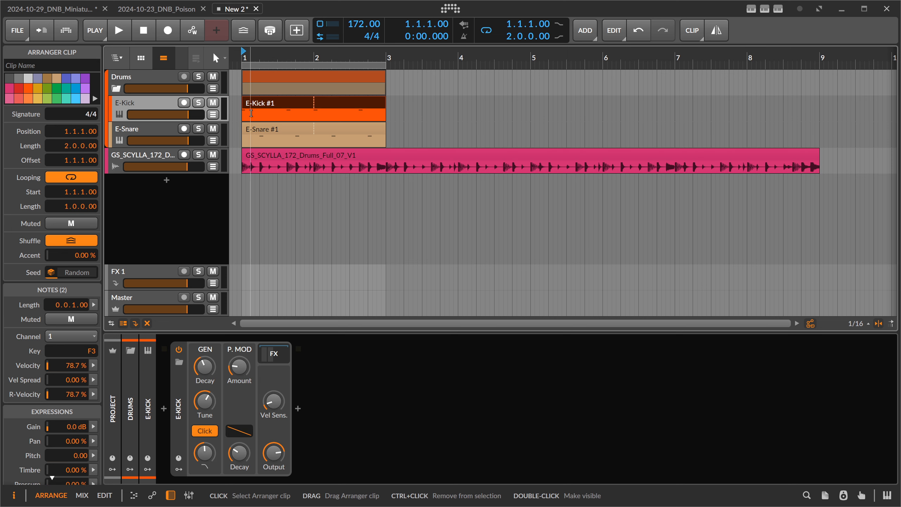
{"action": "left_click", "coordinate": [251, 129]}
{"action": "left_click", "coordinate": [251, 114]}
{"action": "left_click", "coordinate": [252, 129]}
{"action": "left_click", "coordinate": [394, 155]}
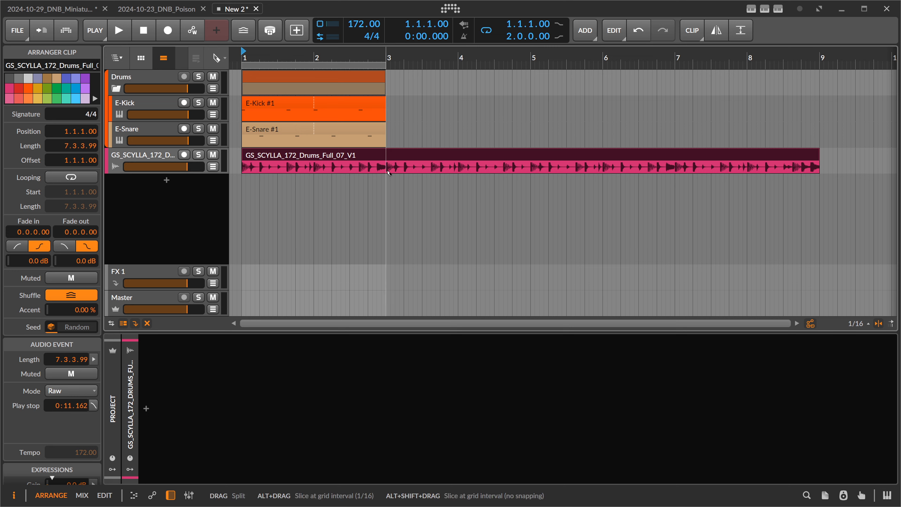
{"action": "left_click", "coordinate": [398, 156], "text": "alt"}
{"action": "key", "text": "Delete"}
Insert the CurveEQ plugin into the drum loop track's device chain
{"action": "left_click", "coordinate": [160, 152]}
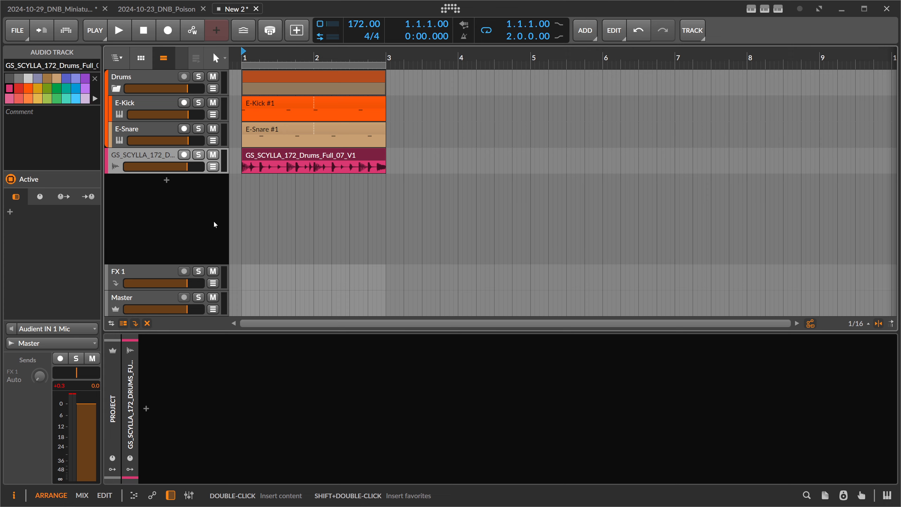
{"action": "left_click", "coordinate": [136, 81]}
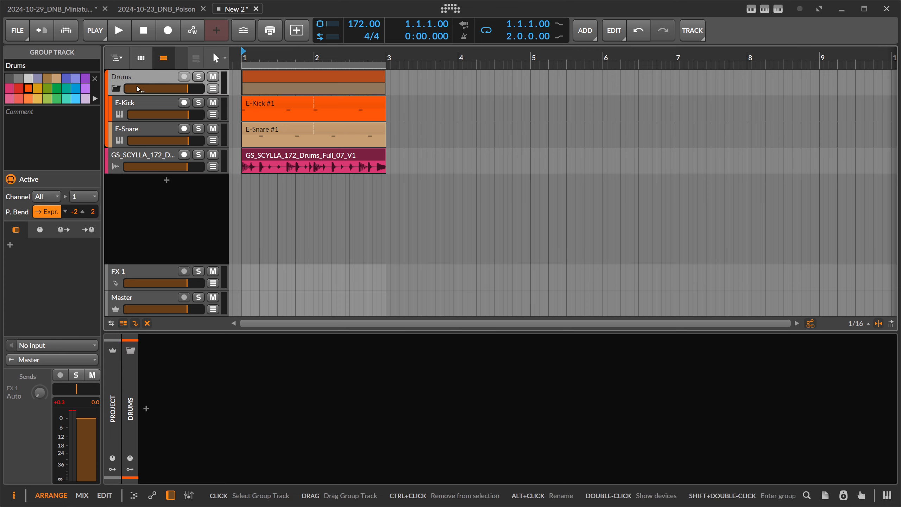
{"action": "left_click", "coordinate": [138, 157]}
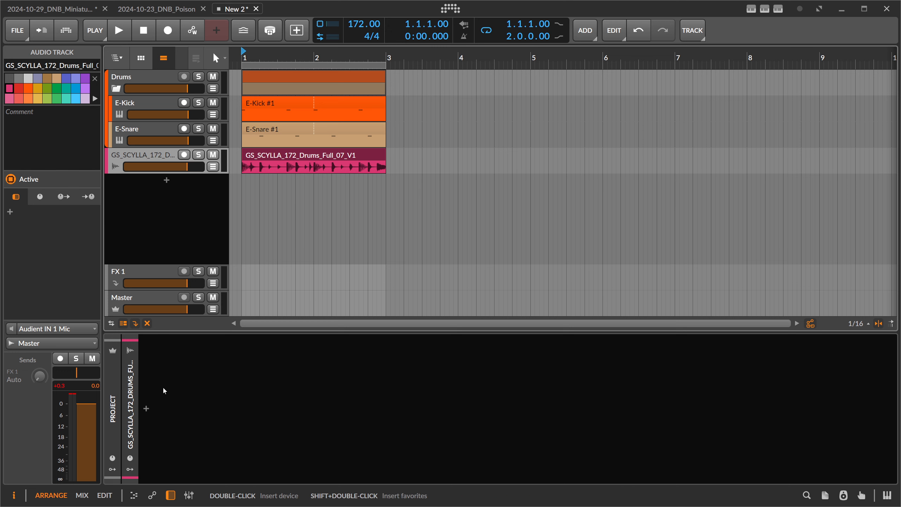
{"action": "left_click", "coordinate": [146, 409]}
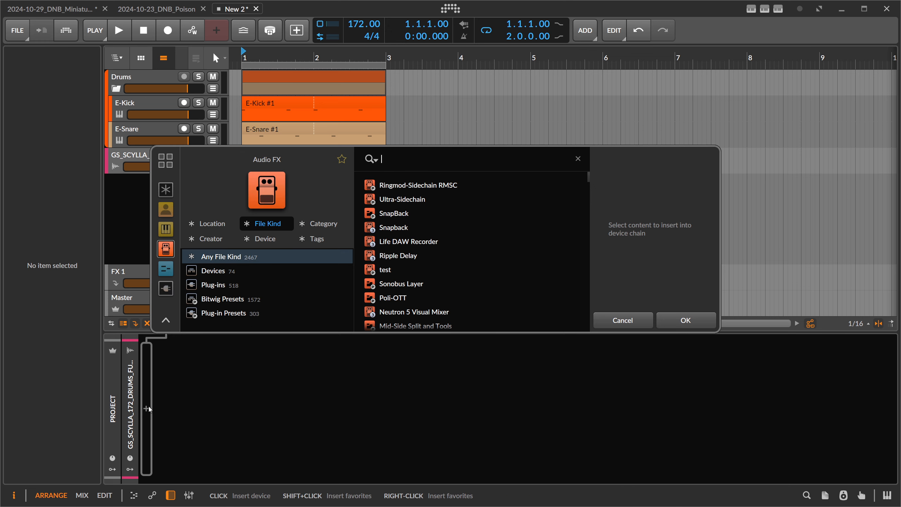
{"action": "type", "text": "curve"}
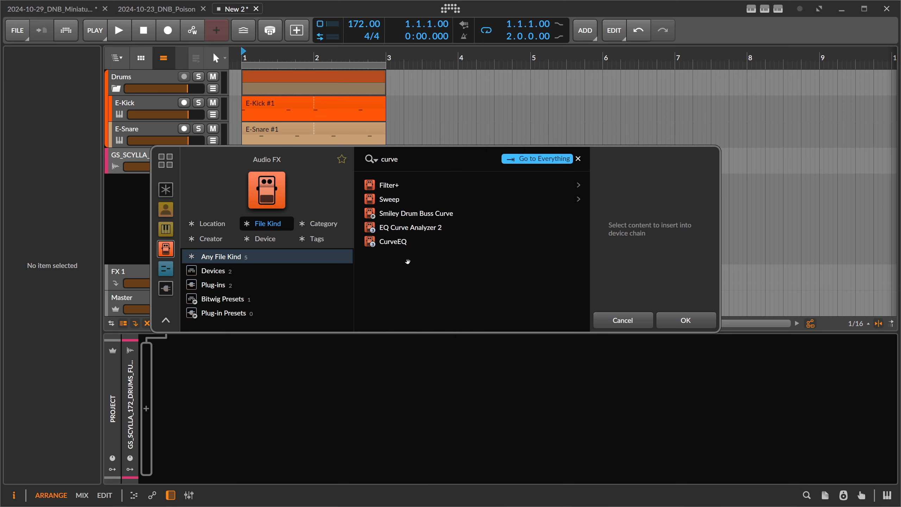
{"action": "left_click", "coordinate": [398, 241]}
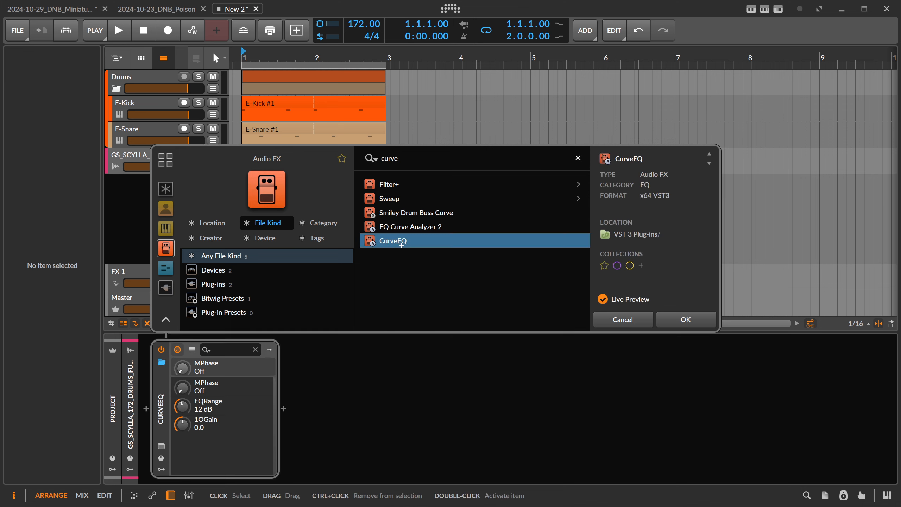
{"action": "left_click_drag", "start_coordinate": [358, 113], "coordinate": [556, 75]}
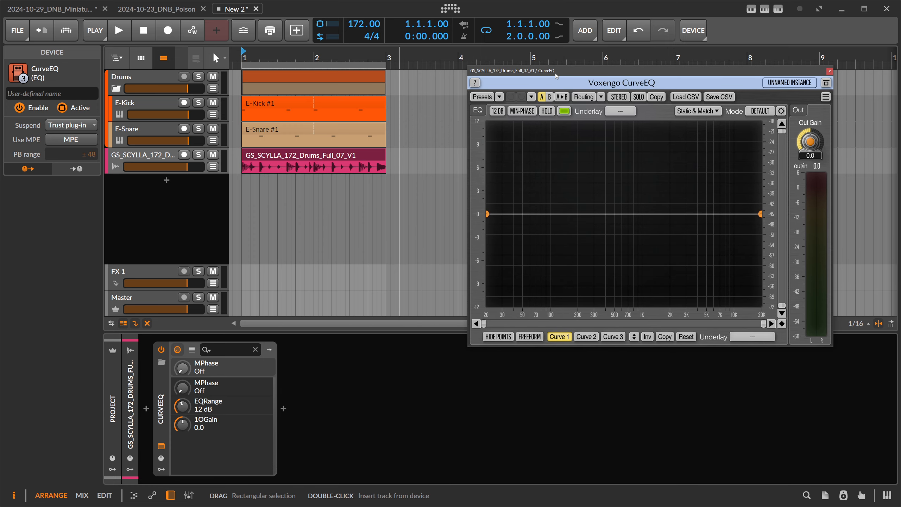
Move the CurveEQ device from the drum loop track onto the Drums group track
{"action": "left_click_drag", "start_coordinate": [387, 56], "coordinate": [383, 57]}
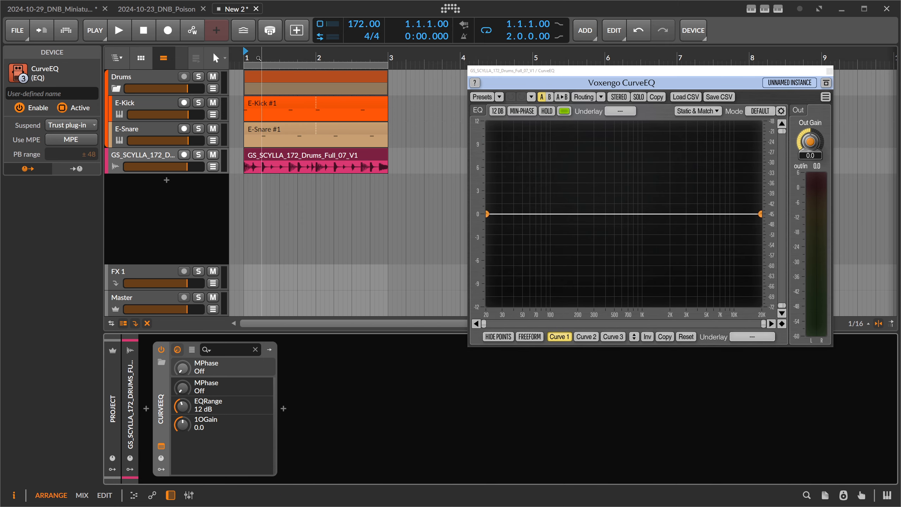
{"action": "left_click_drag", "start_coordinate": [249, 56], "coordinate": [255, 59]}
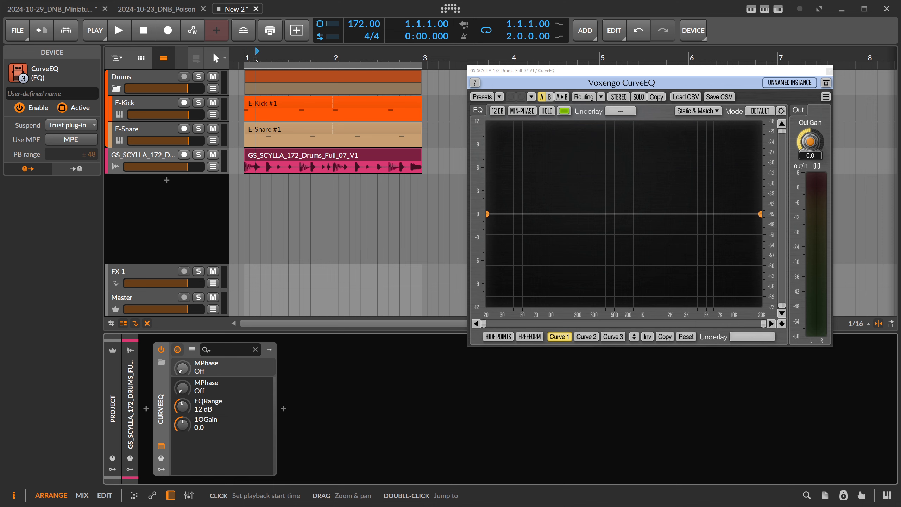
{"action": "left_click", "coordinate": [246, 56]}
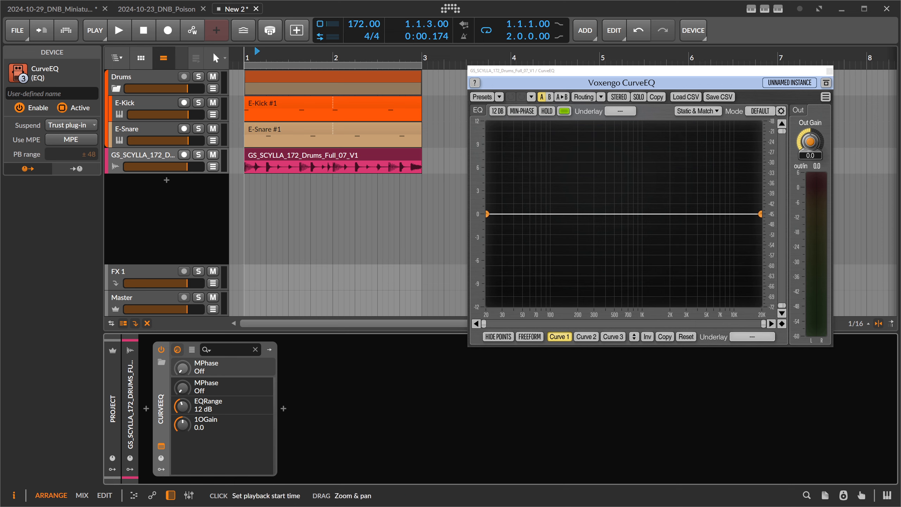
{"action": "left_click", "coordinate": [488, 79]}
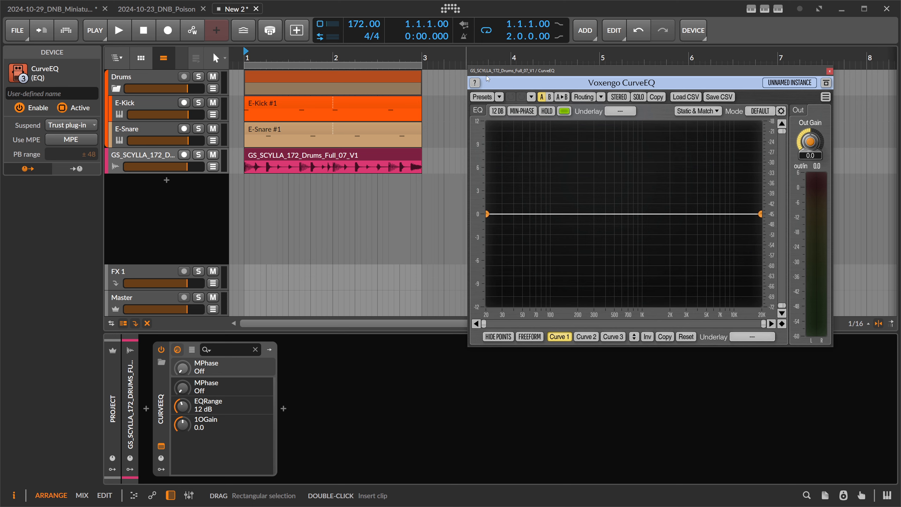
{"action": "left_click_drag", "start_coordinate": [502, 73], "coordinate": [504, 60]}
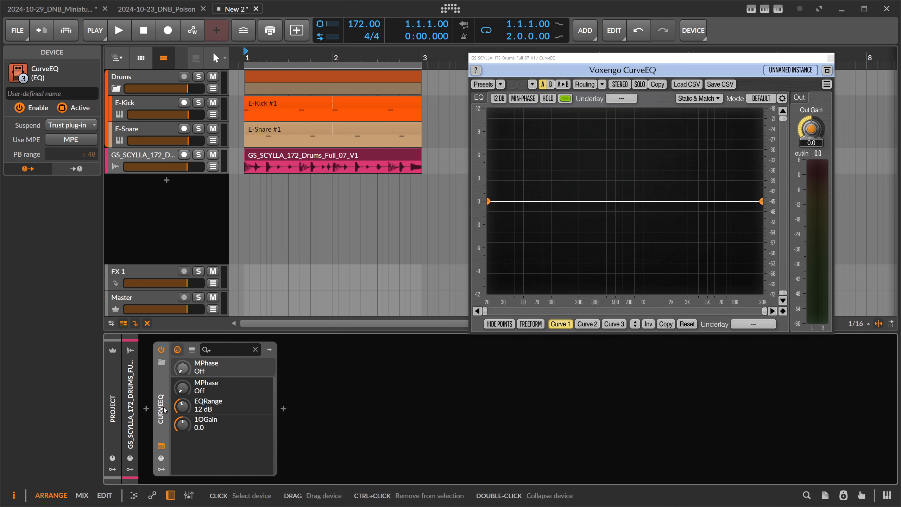
{"action": "left_click", "coordinate": [239, 170]}
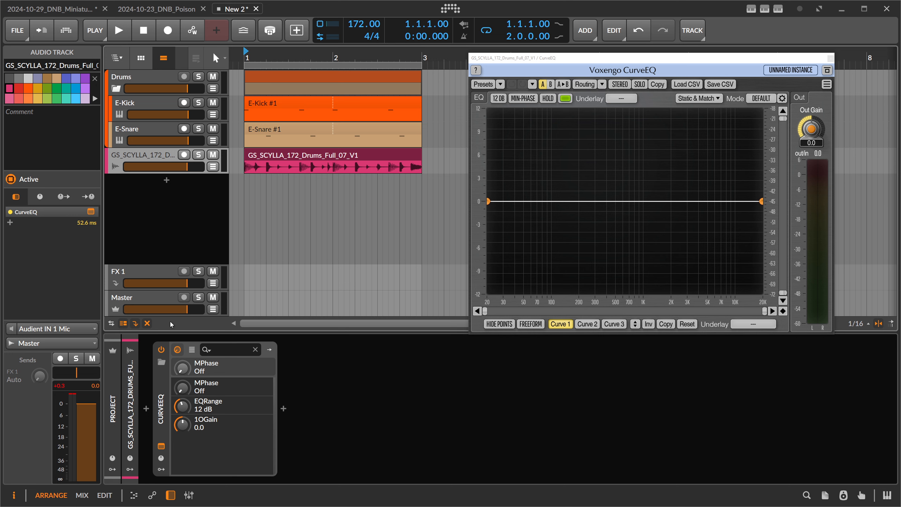
{"action": "left_click", "coordinate": [158, 394]}
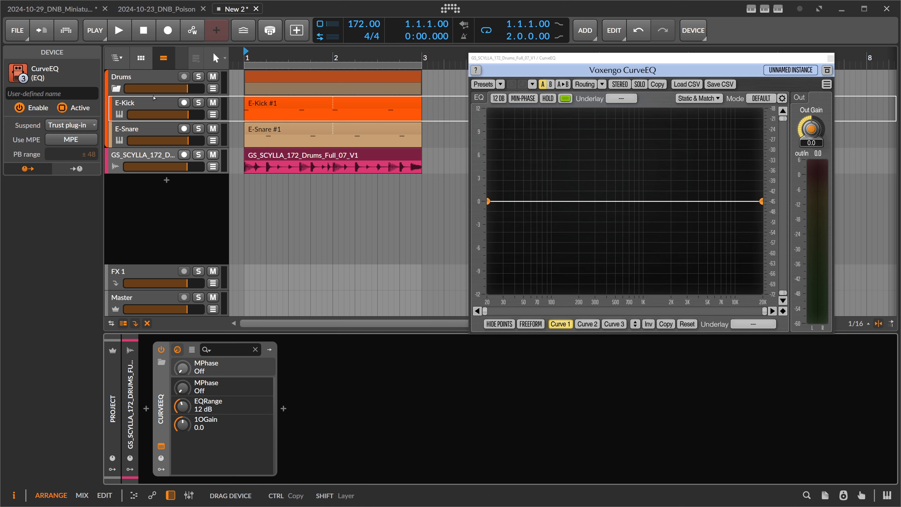
{"action": "left_click", "coordinate": [151, 80]}
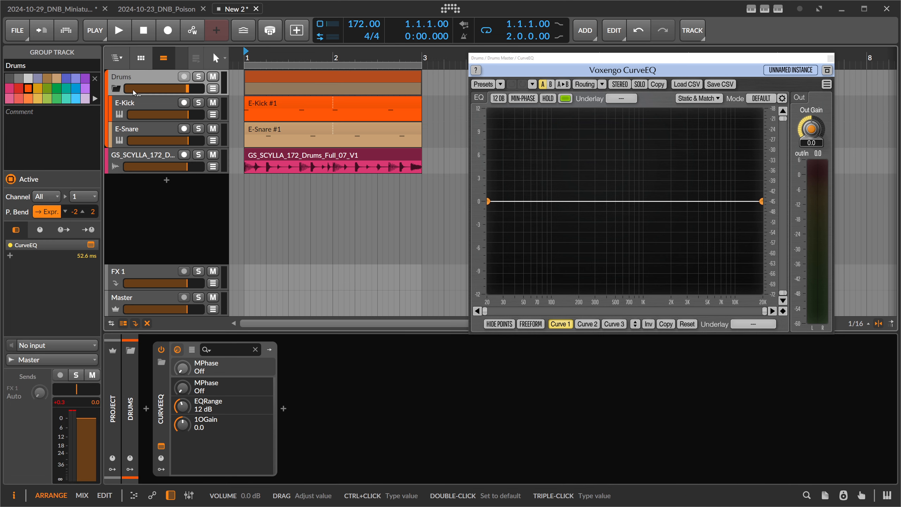
Solo the Drums group and start playback
{"action": "left_click", "coordinate": [198, 77]}
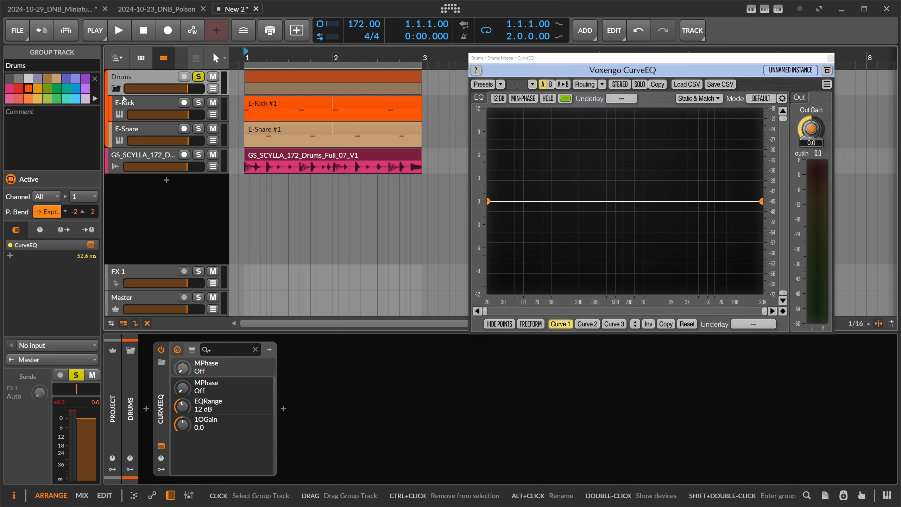
{"action": "left_click", "coordinate": [124, 107]}
{"action": "left_click", "coordinate": [124, 132]}
{"action": "left_click", "coordinate": [124, 82]}
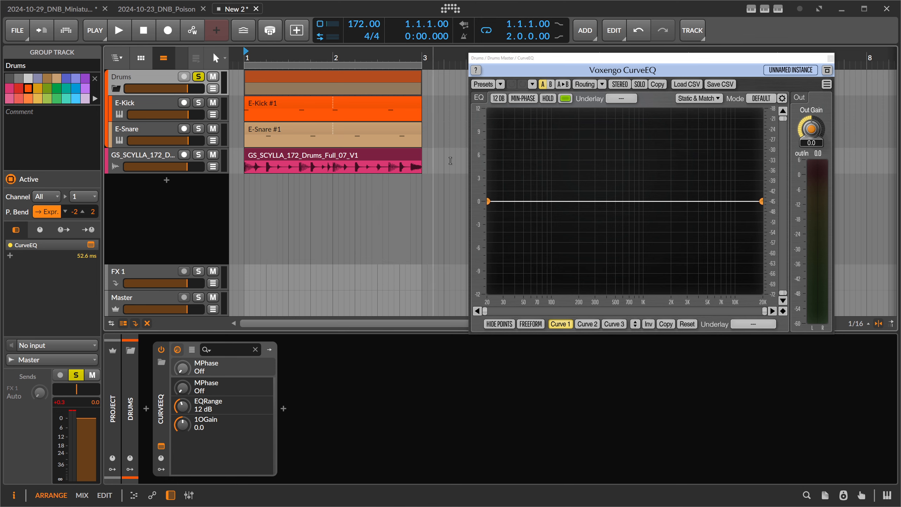
{"action": "key", "text": "space"}
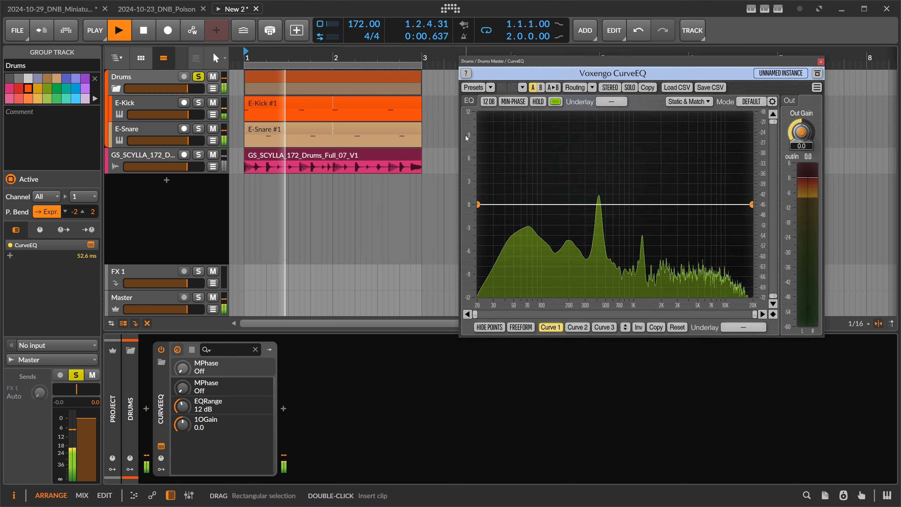
Open CurveEQ's Static Spectrums Editor and set its spectrum mode to AVERAGE
{"action": "left_click", "coordinate": [687, 101]}
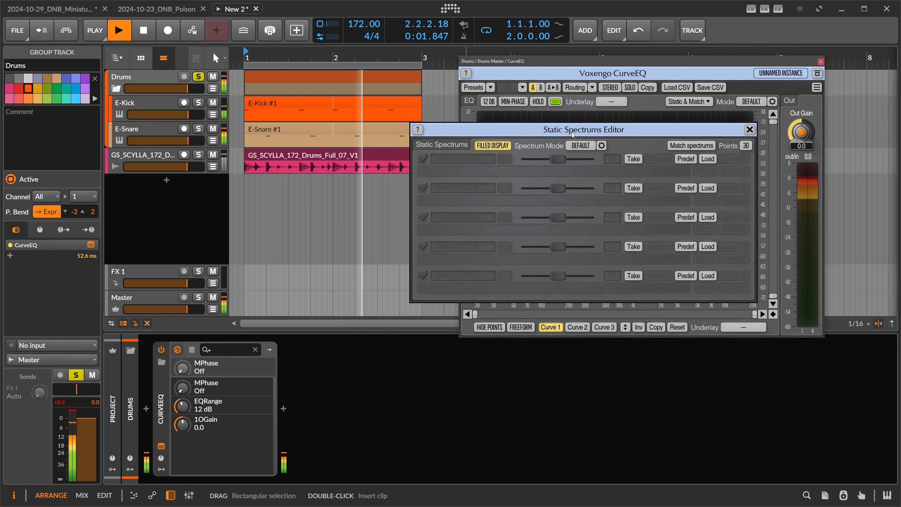
{"action": "left_click_drag", "start_coordinate": [573, 134], "coordinate": [402, 183]}
{"action": "left_click", "coordinate": [410, 195]}
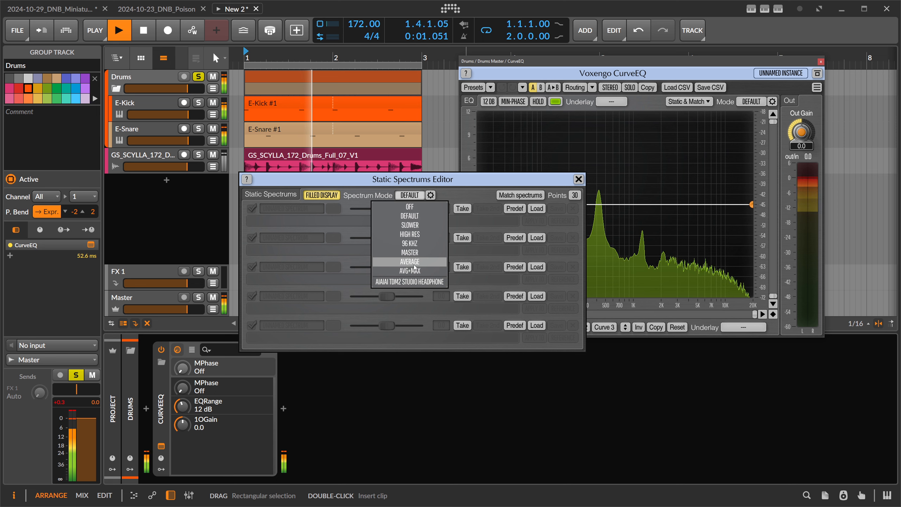
{"action": "left_click", "coordinate": [414, 267]}
Set the spectrum mode's Overlap to 66.0, then take a static spectrum of the drum bus into the first slot
{"action": "left_click", "coordinate": [431, 195]}
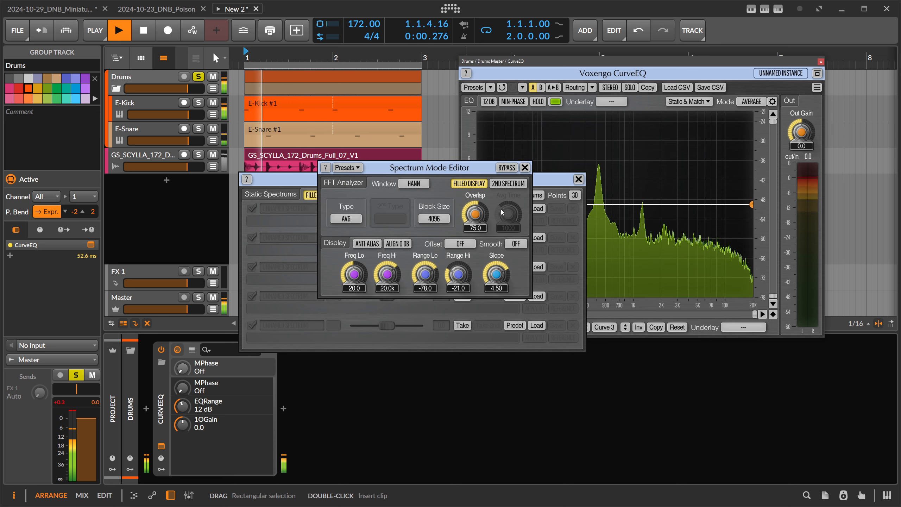
{"action": "left_click_drag", "start_coordinate": [476, 214], "coordinate": [476, 224]}
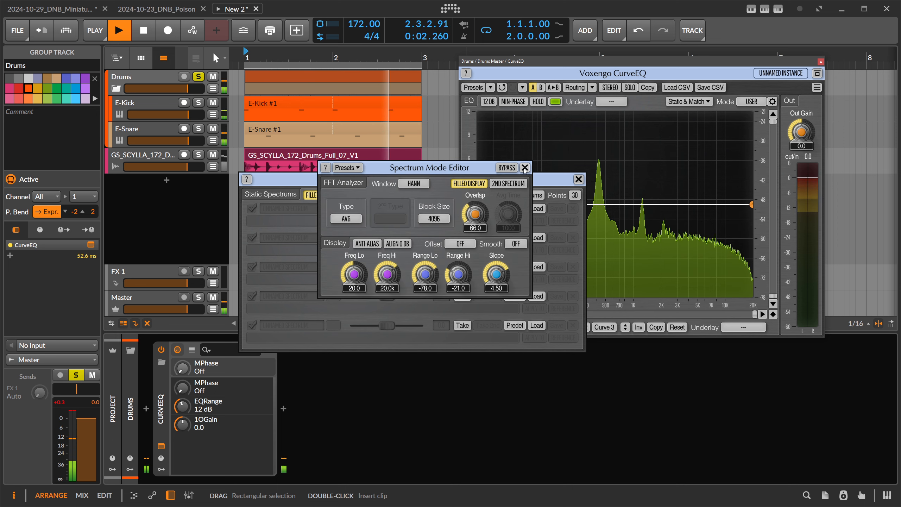
{"action": "left_click", "coordinate": [525, 169]}
{"action": "left_click_drag", "start_coordinate": [461, 183], "coordinate": [362, 185]}
{"action": "left_click", "coordinate": [365, 210]}
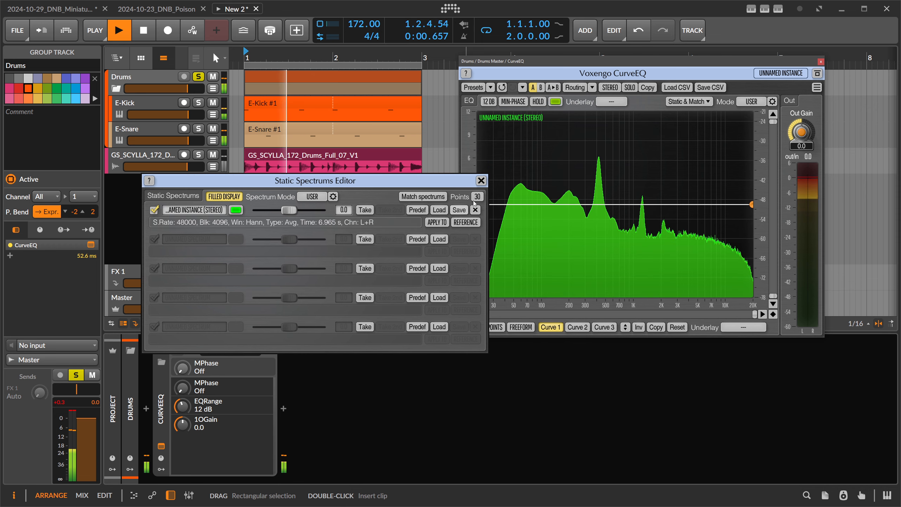
Close the Static Spectrums Editor and stop playback
{"action": "left_click", "coordinate": [481, 180]}
{"action": "key", "text": "space"}
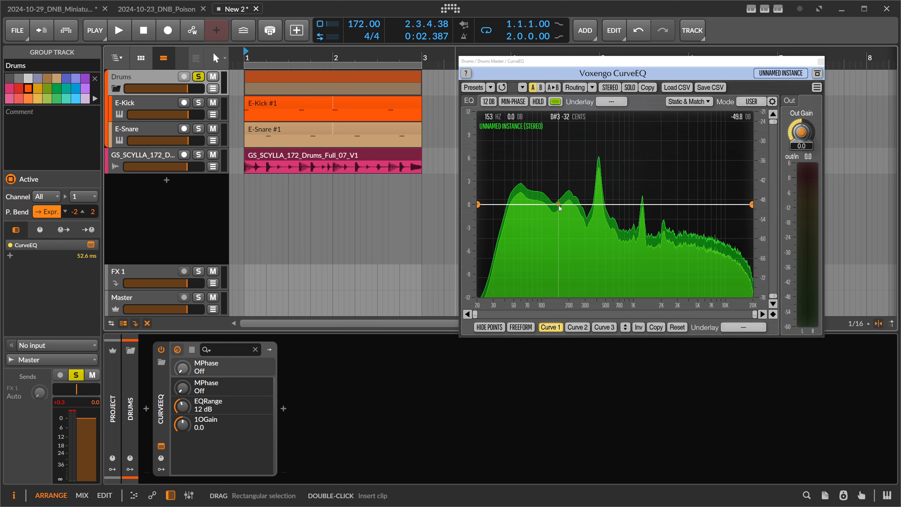
Move the CurveEQ device from the Drums group back onto the GS_SCYLLA drum loop track
{"action": "left_click", "coordinate": [264, 131]}
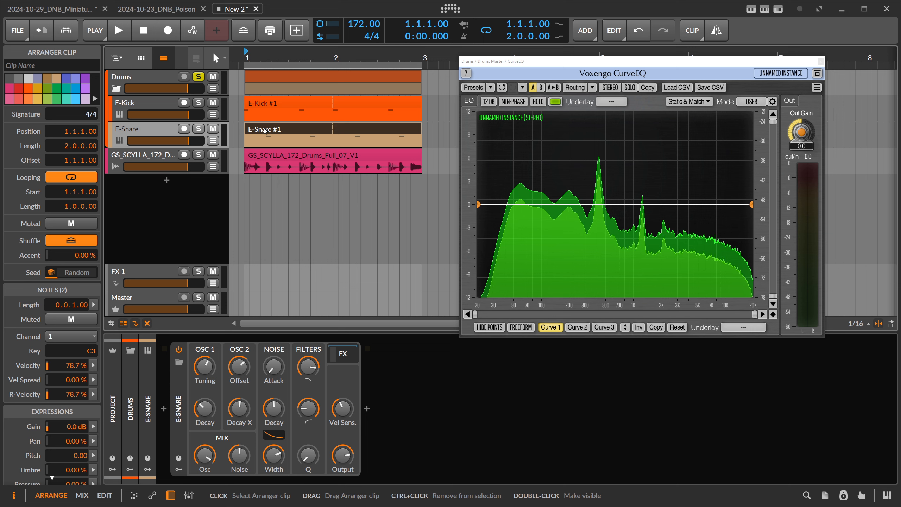
{"action": "left_click", "coordinate": [156, 77]}
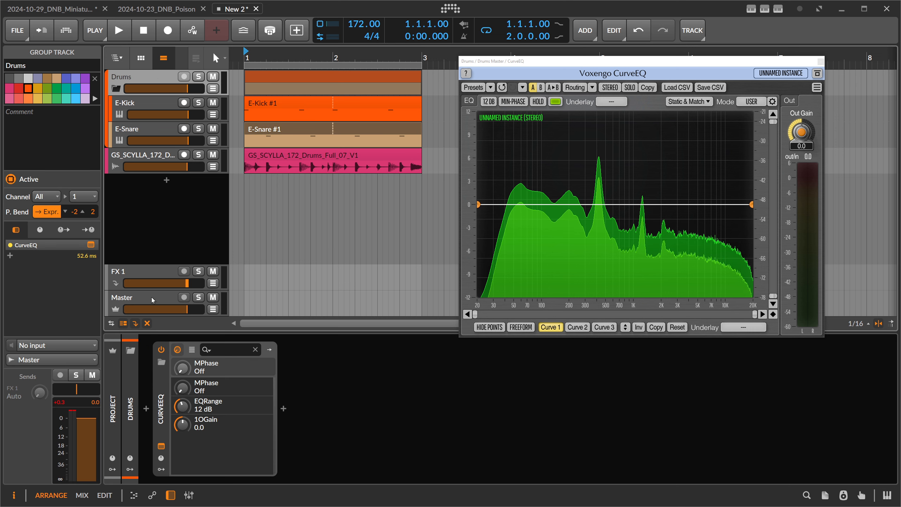
{"action": "left_click", "coordinate": [162, 396]}
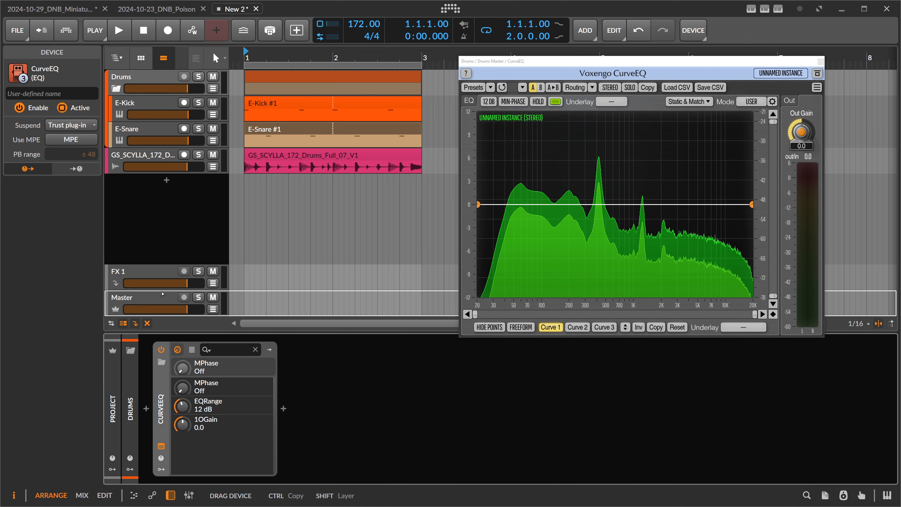
{"action": "left_click", "coordinate": [155, 160]}
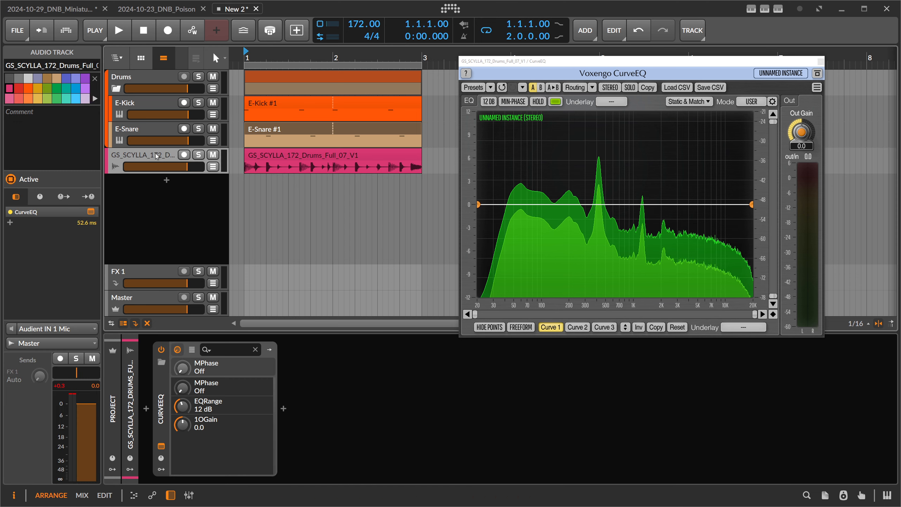
{"action": "left_click", "coordinate": [138, 78]}
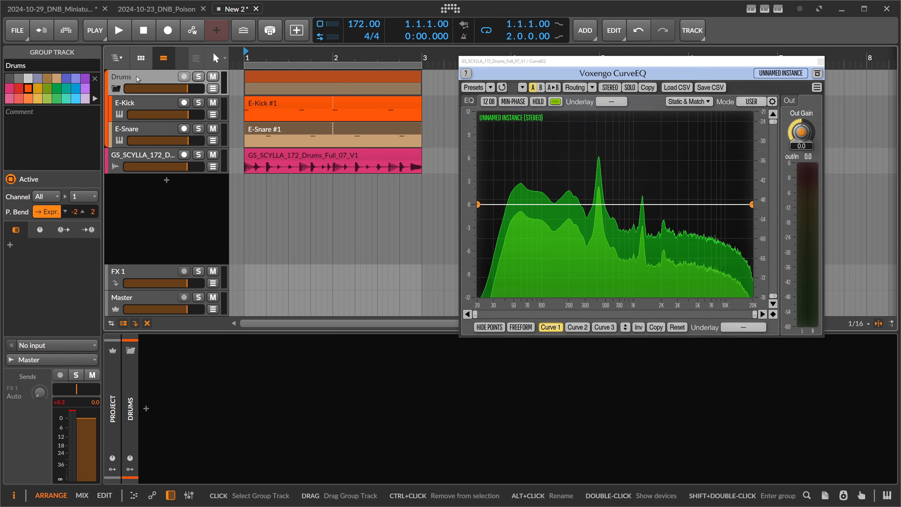
{"action": "left_click", "coordinate": [156, 161]}
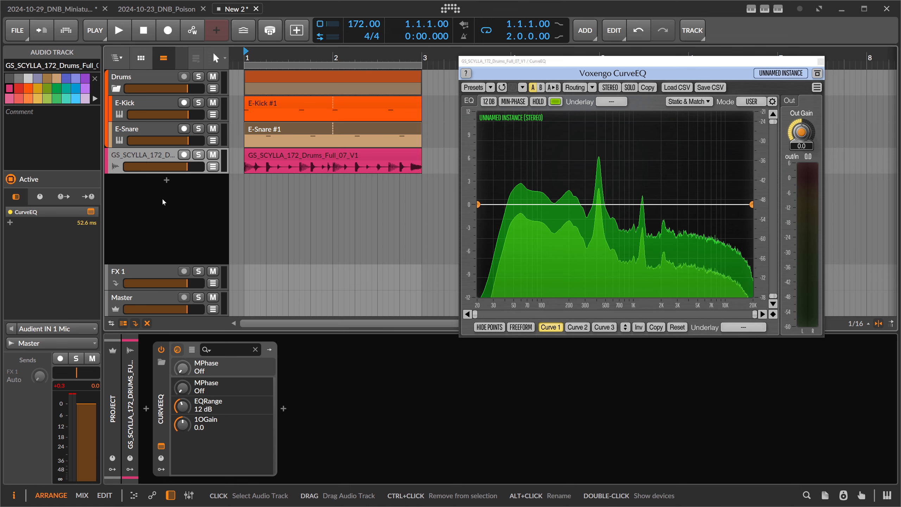
Open the Static Spectrums Editor of the CurveEQ on the drum loop track
{"action": "left_click", "coordinate": [164, 388]}
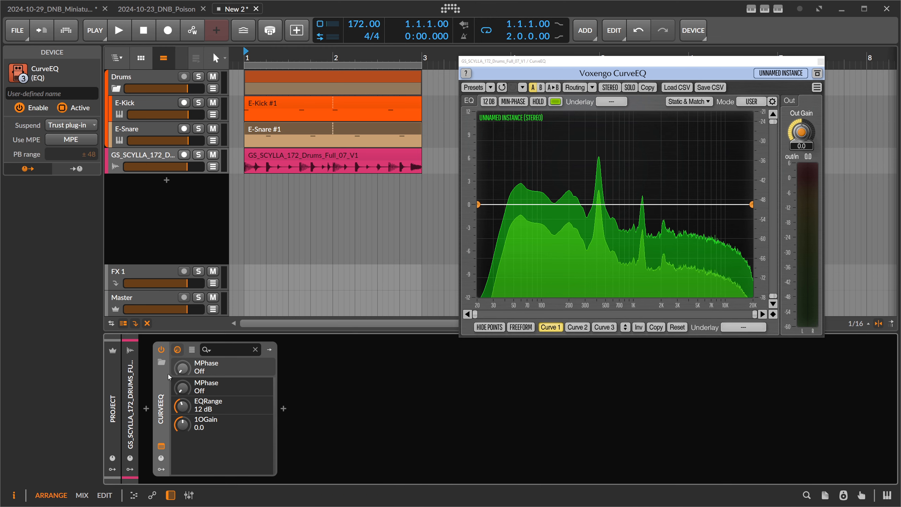
{"action": "left_click", "coordinate": [678, 103]}
{"action": "mouse_move", "coordinate": [387, 183]}
{"action": "left_mouse_down"}
{"action": "mouse_move", "coordinate": [374, 195]}
{"action": "mouse_move", "coordinate": [386, 195]}
{"action": "left_mouse_up"}
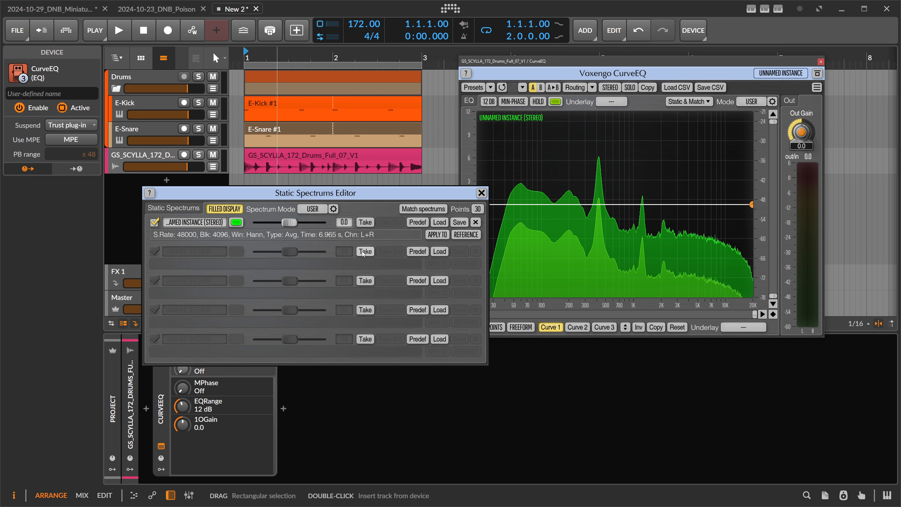
Start playback and solo the drum loop track
{"action": "left_click", "coordinate": [124, 33]}
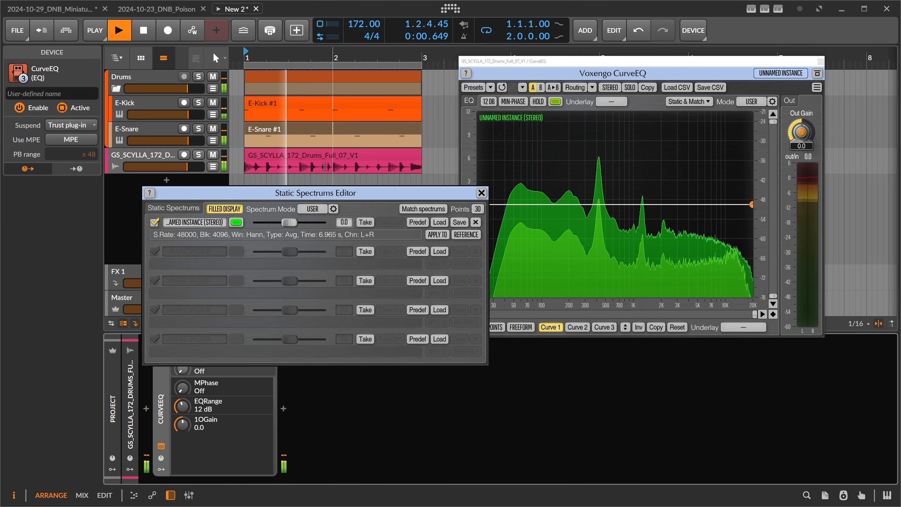
{"action": "left_click", "coordinate": [198, 155]}
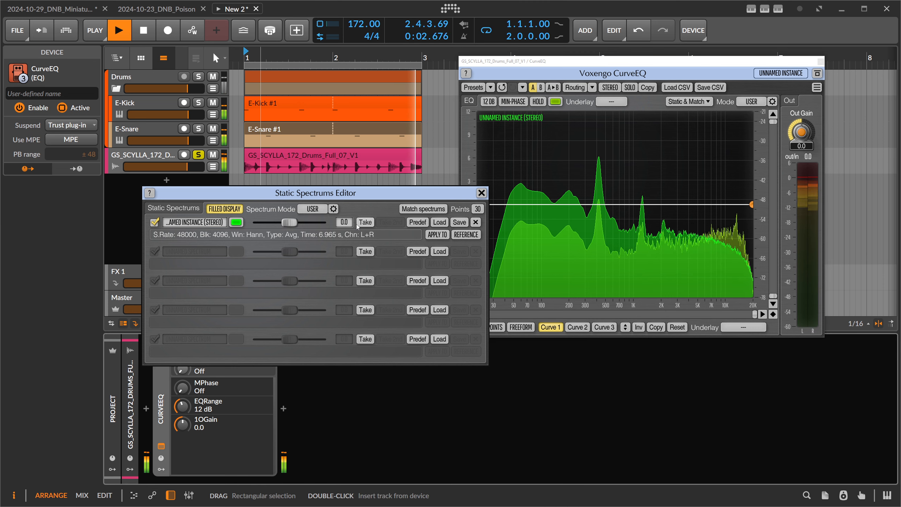
Set the spectrum mode to AVERAGE and adjust its Overlap to about 65.6
{"action": "left_click", "coordinate": [313, 209]}
{"action": "left_click", "coordinate": [318, 279]}
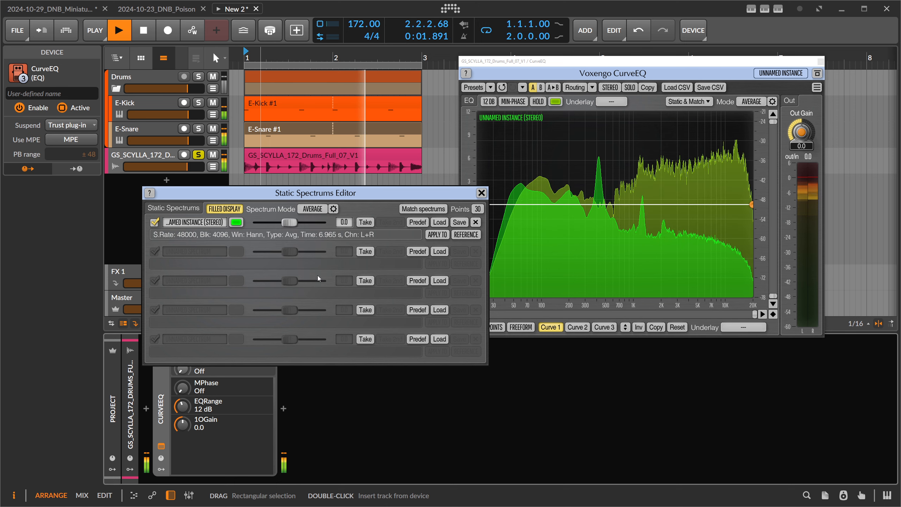
{"action": "left_click", "coordinate": [334, 209]}
{"action": "left_click_drag", "start_coordinate": [475, 214], "coordinate": [475, 221]}
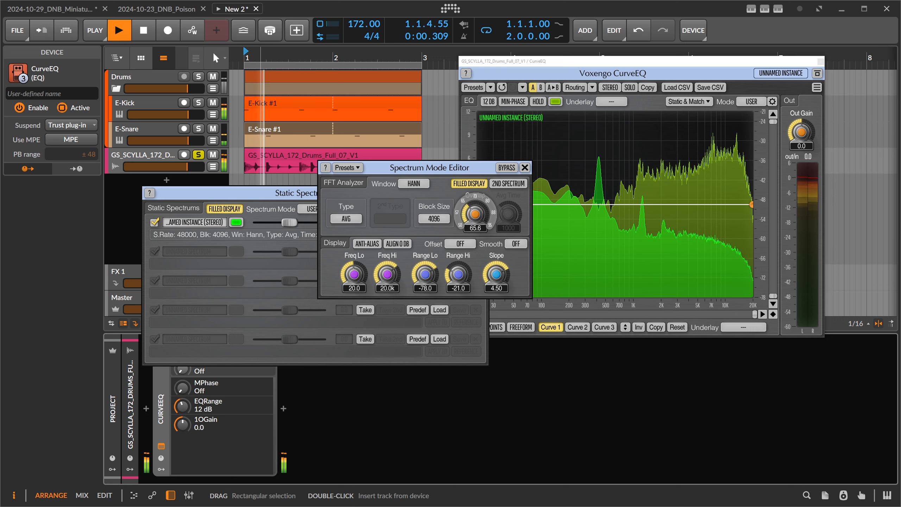
{"action": "left_click", "coordinate": [526, 168]}
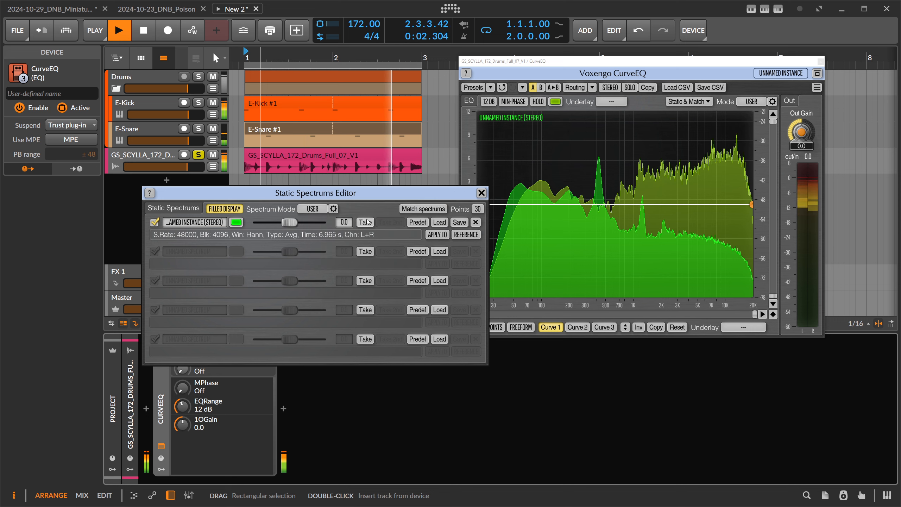
Take a static spectrum of the drum loop into the second slot and stop playback
{"action": "left_click", "coordinate": [365, 251]}
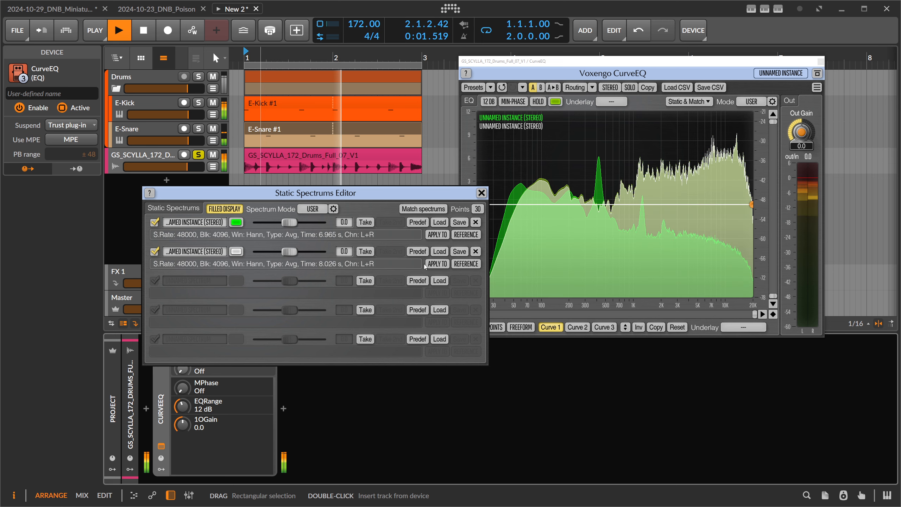
{"action": "key", "text": "space"}
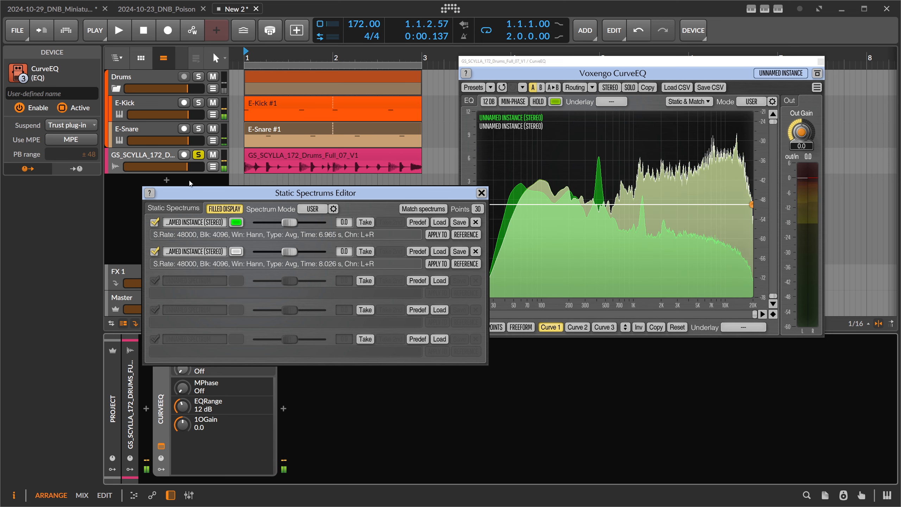
Mark the drum bus spectrum as reference, the loop spectrum as apply-to, and set Points to 40
{"action": "left_click_drag", "start_coordinate": [198, 192], "coordinate": [272, 186]}
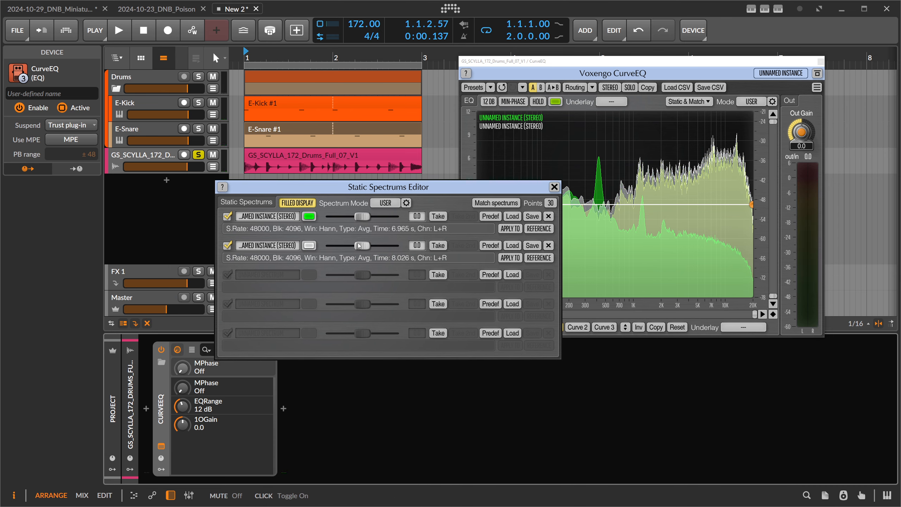
{"action": "left_click_drag", "start_coordinate": [377, 193], "coordinate": [307, 207]}
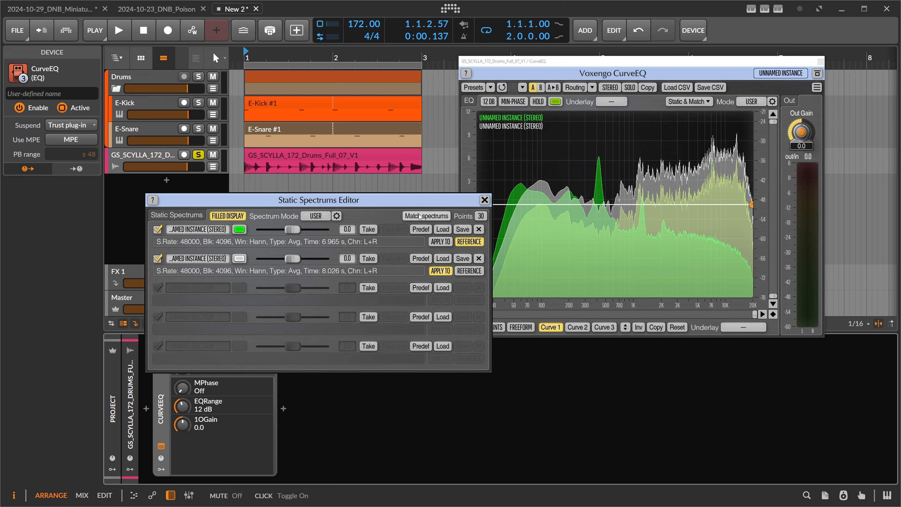
{"action": "left_click", "coordinate": [480, 216]}
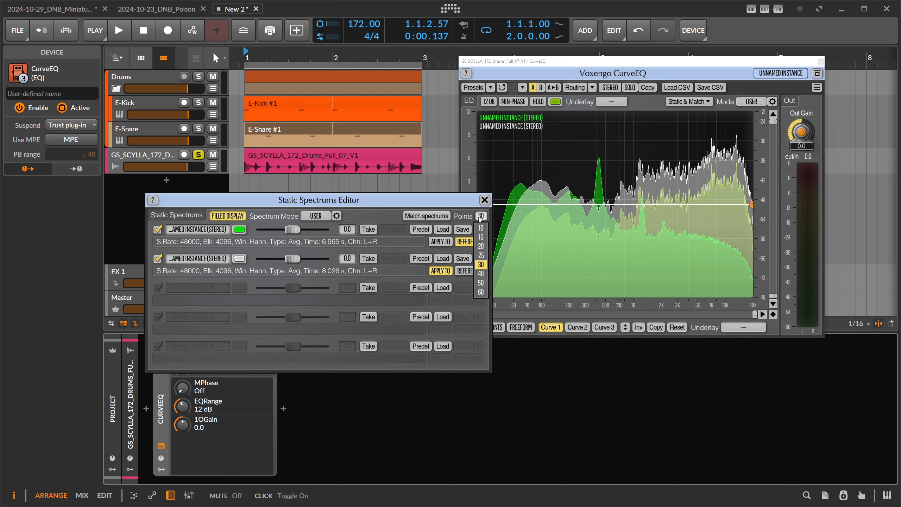
{"action": "left_click", "coordinate": [481, 274]}
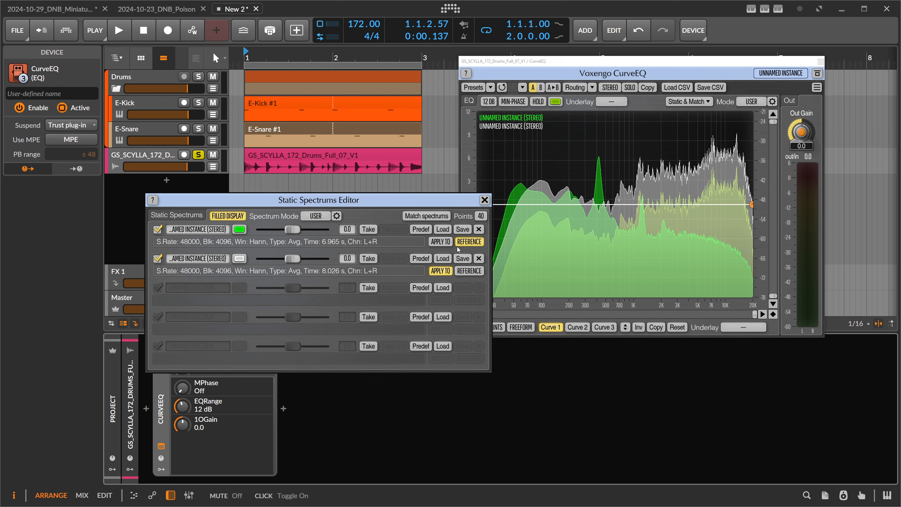
Match the spectrums into the EQ curve and close the Static Spectrums Editor
{"action": "left_click", "coordinate": [433, 218]}
{"action": "left_click_drag", "start_coordinate": [426, 200], "coordinate": [375, 194]}
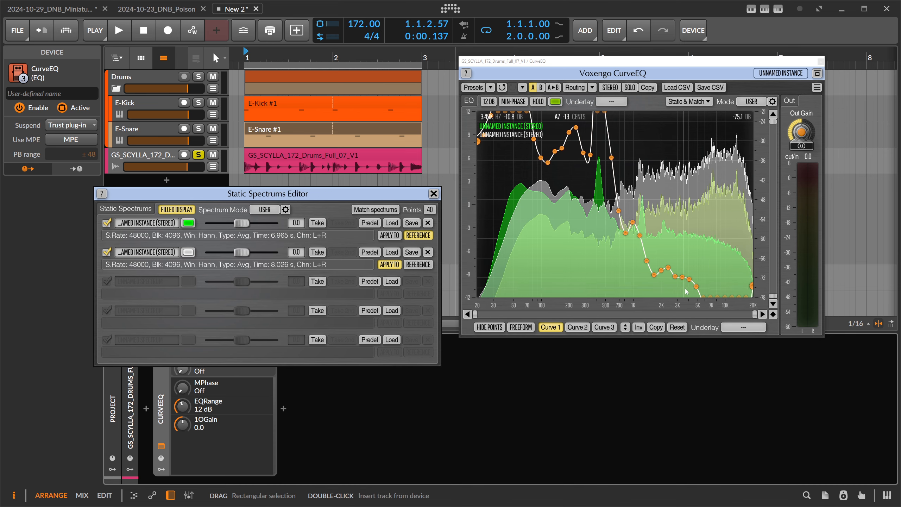
{"action": "left_click_drag", "start_coordinate": [393, 192], "coordinate": [384, 194]}
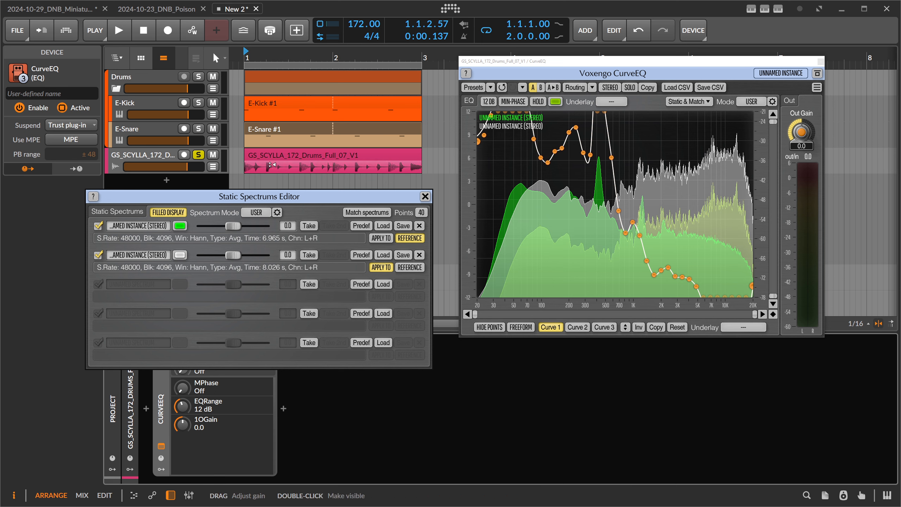
{"action": "left_click_drag", "start_coordinate": [274, 197], "coordinate": [286, 200]}
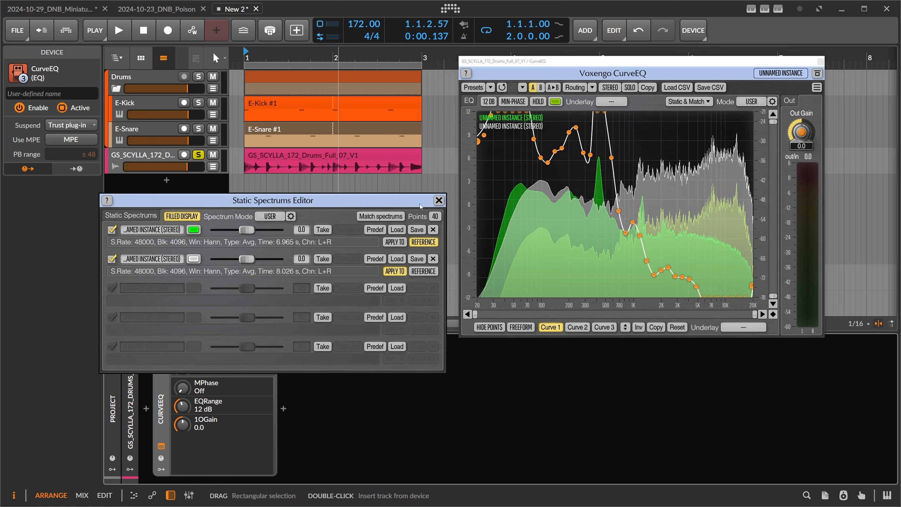
{"action": "left_click", "coordinate": [437, 199]}
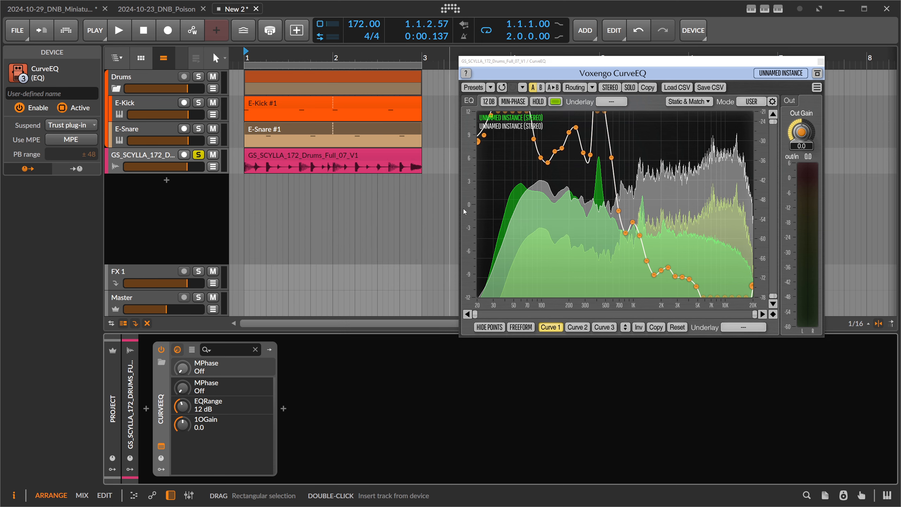
Invert the matched EQ curve and scale it up slightly to about 104%
{"action": "left_click", "coordinate": [638, 328]}
{"action": "left_click", "coordinate": [638, 328]}
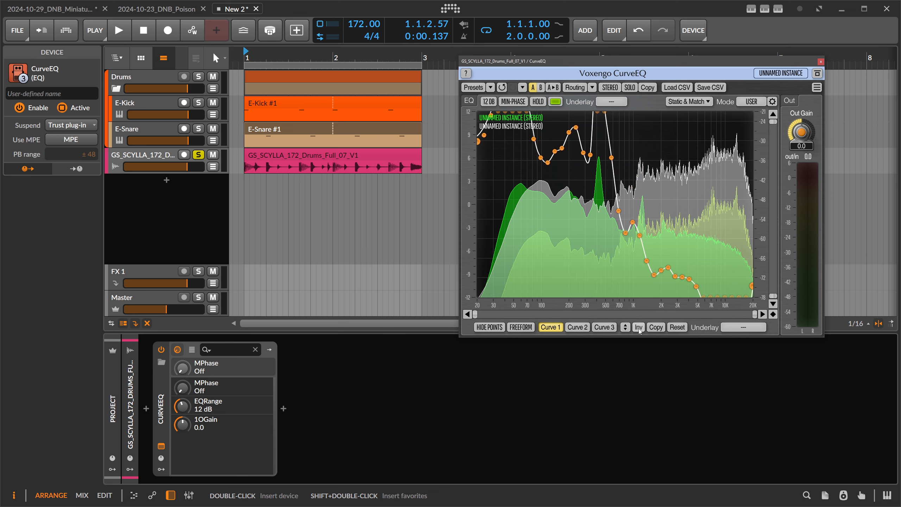
{"action": "left_click", "coordinate": [639, 328]}
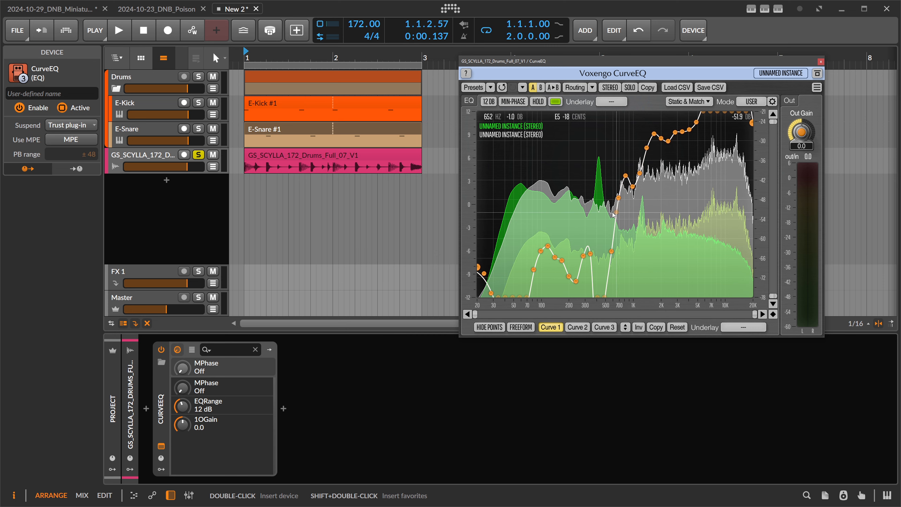
{"action": "mouse_move", "coordinate": [625, 328]}
{"action": "left_mouse_down"}
{"action": "mouse_move", "coordinate": [625, 349]}
{"action": "mouse_move", "coordinate": [626, 332]}
{"action": "left_mouse_up"}
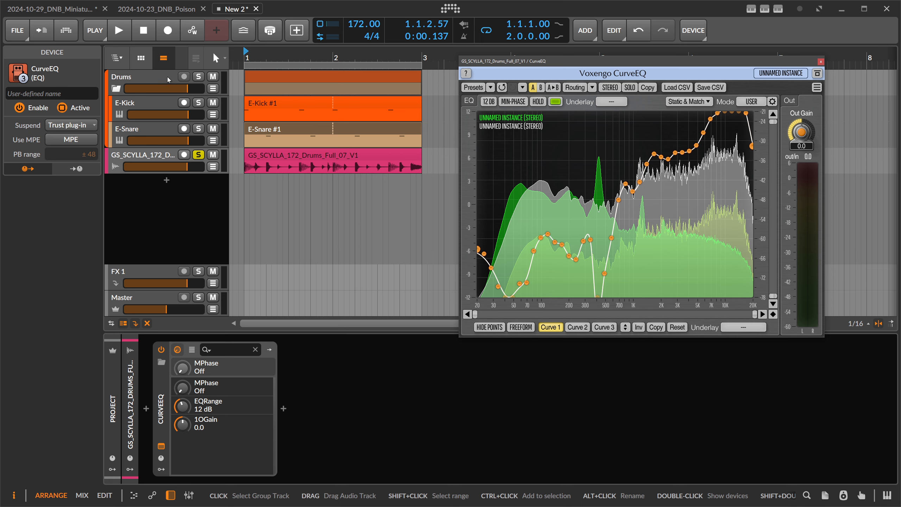
Lower the Master volume to -1.9 dB and play back the drum loop
{"action": "left_click", "coordinate": [272, 157]}
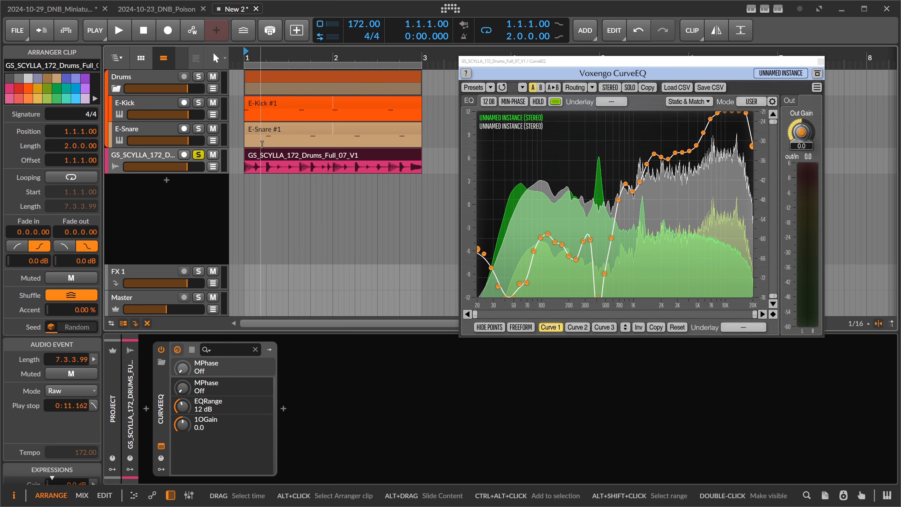
{"action": "left_click_drag", "start_coordinate": [167, 309], "coordinate": [181, 311]}
{"action": "key", "text": "space"}
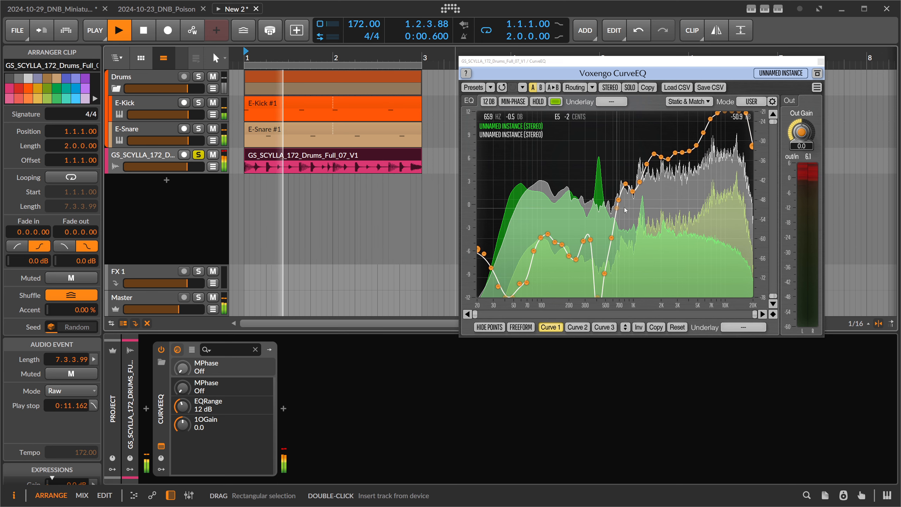
{"action": "mouse_move", "coordinate": [191, 173]}
{"action": "left_mouse_down"}
{"action": "mouse_move", "coordinate": [160, 173]}
{"action": "mouse_move", "coordinate": [176, 173]}
{"action": "left_mouse_up"}
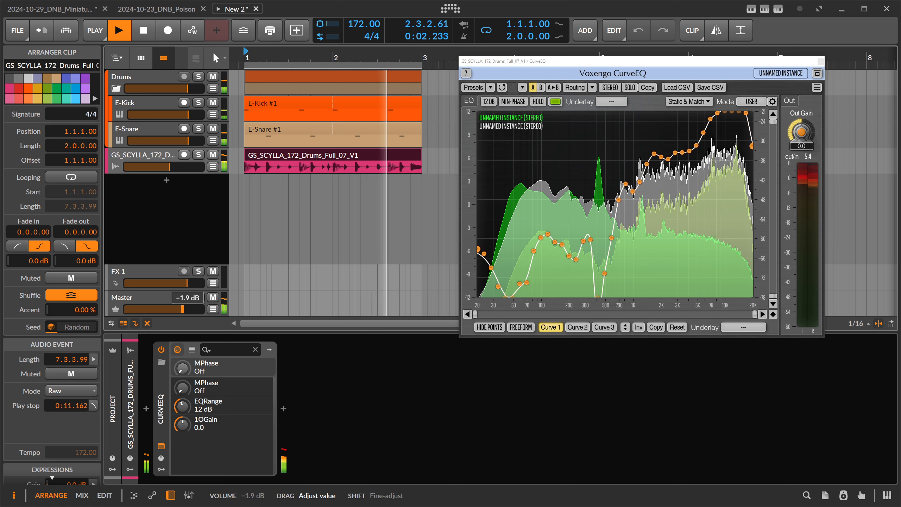
Compare the drum loop with CurveEQ switched off and back on, then stop playback
{"action": "left_click", "coordinate": [160, 161]}
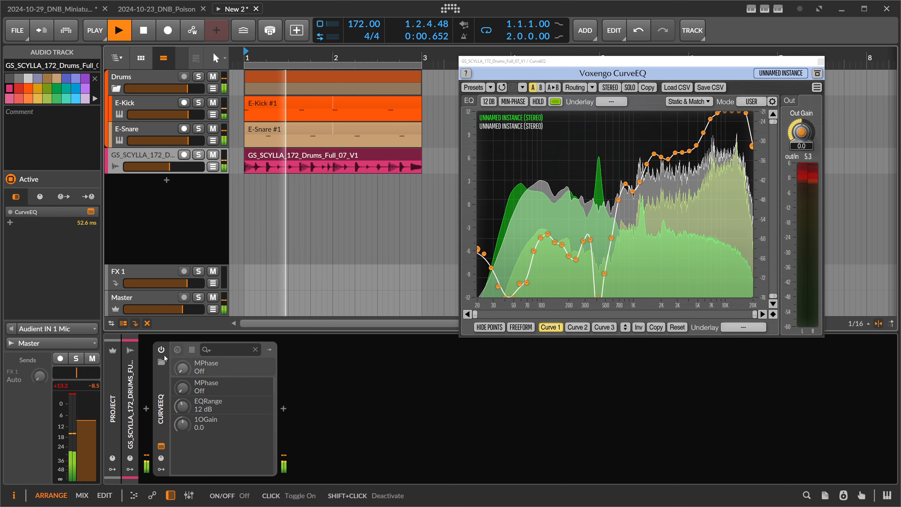
{"action": "left_click", "coordinate": [161, 351]}
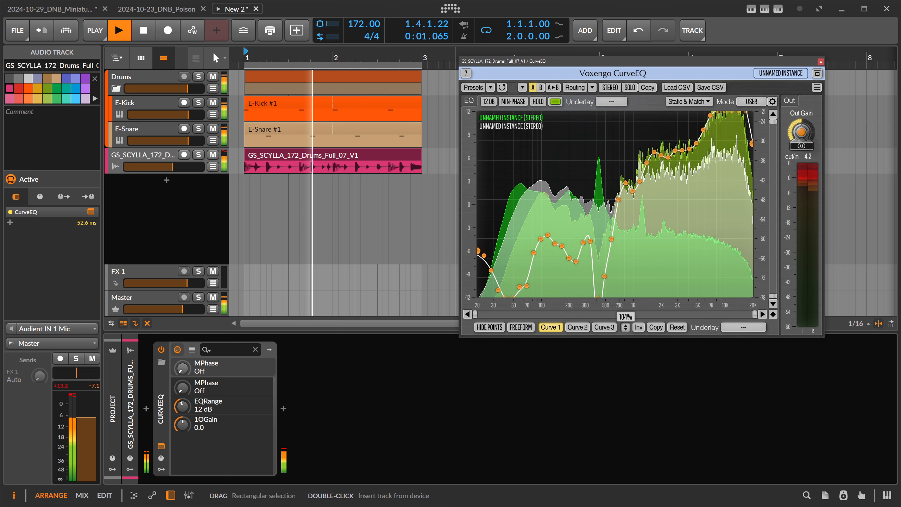
{"action": "key", "text": "space"}
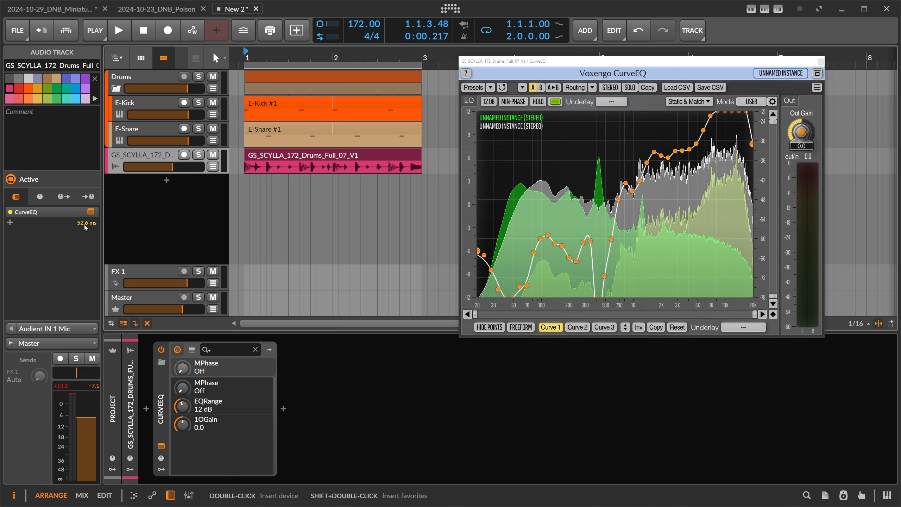
{"action": "left_click", "coordinate": [513, 101]}
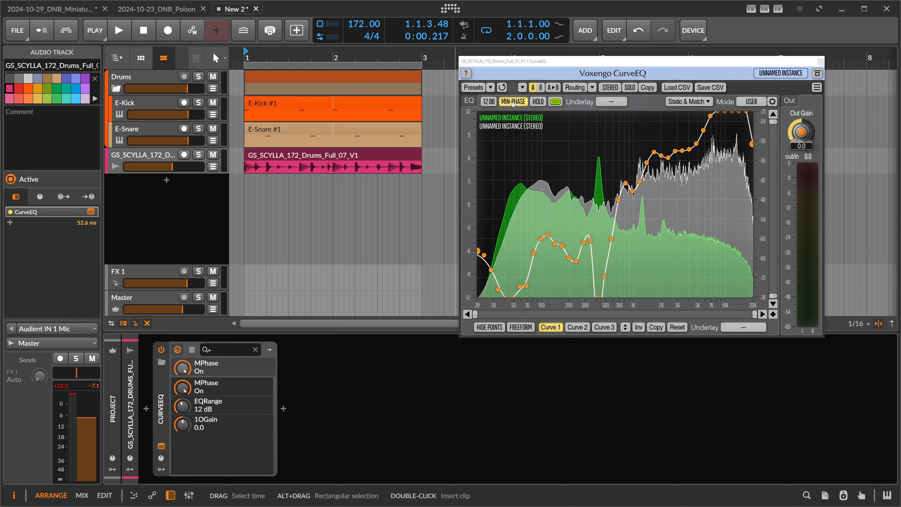
{"action": "left_click", "coordinate": [513, 101]}
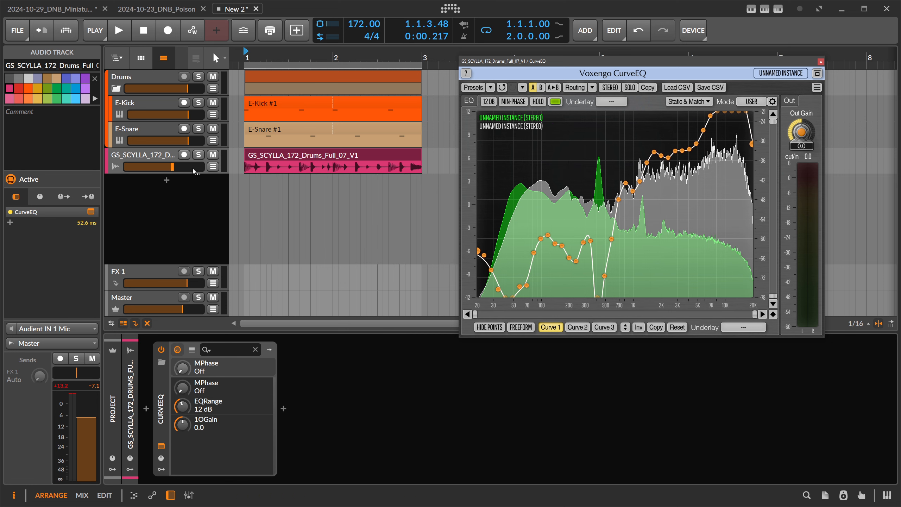
Solo the drum loop track and audition it through CurveEQ with minimum-phase mode enabled
{"action": "left_click", "coordinate": [198, 155]}
{"action": "left_click_drag", "start_coordinate": [626, 328], "coordinate": [627, 314]}
{"action": "key", "text": "space"}
{"action": "left_click", "coordinate": [520, 102]}
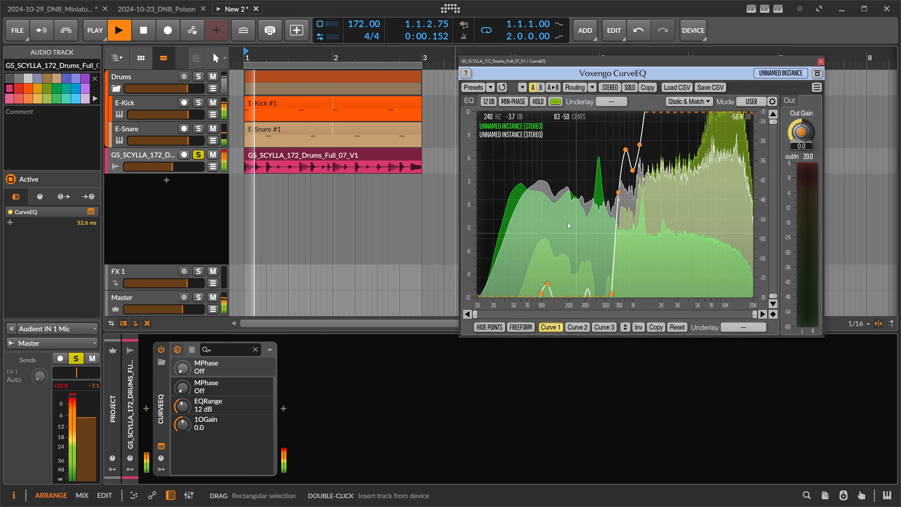
{"action": "left_click", "coordinate": [515, 101]}
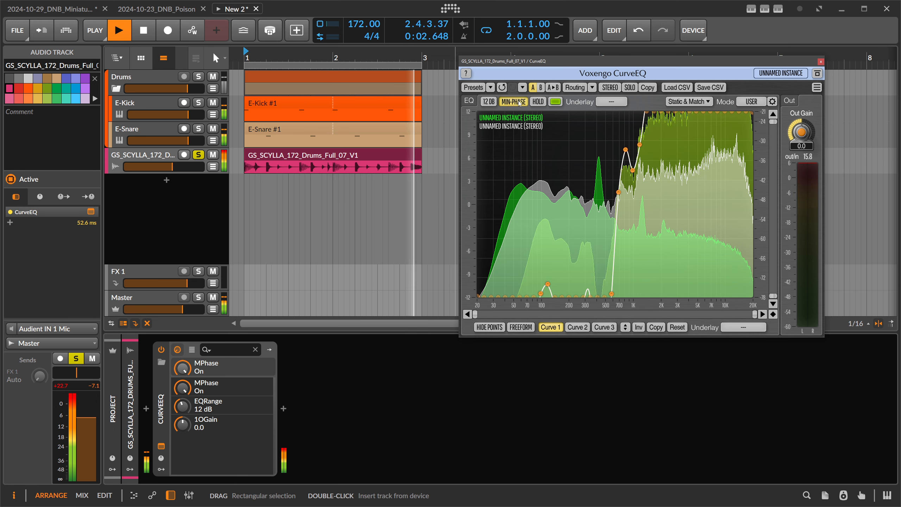
{"action": "left_click_drag", "start_coordinate": [626, 327], "coordinate": [625, 351]}
{"action": "key", "text": "space"}
{"action": "left_click", "coordinate": [512, 103]}
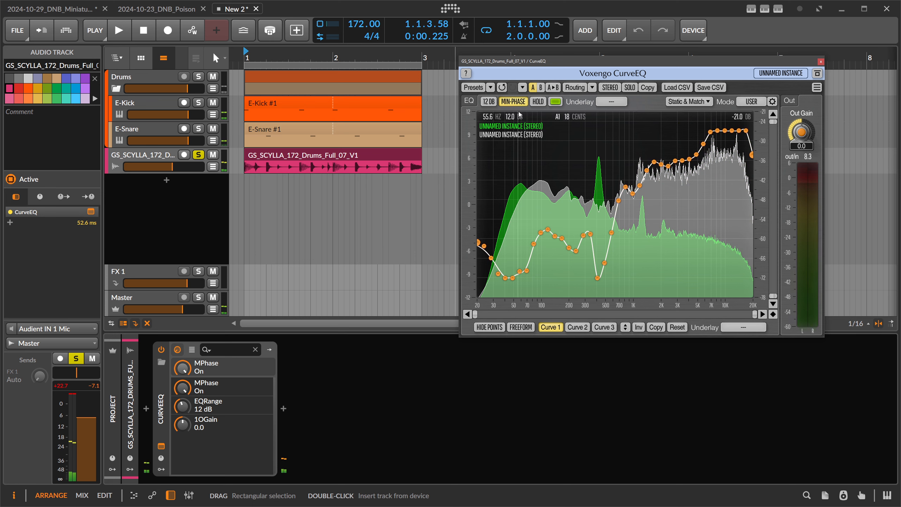
Delete the CurveEQ control points below about 500 Hz
{"action": "left_click_drag", "start_coordinate": [517, 63], "coordinate": [515, 73]}
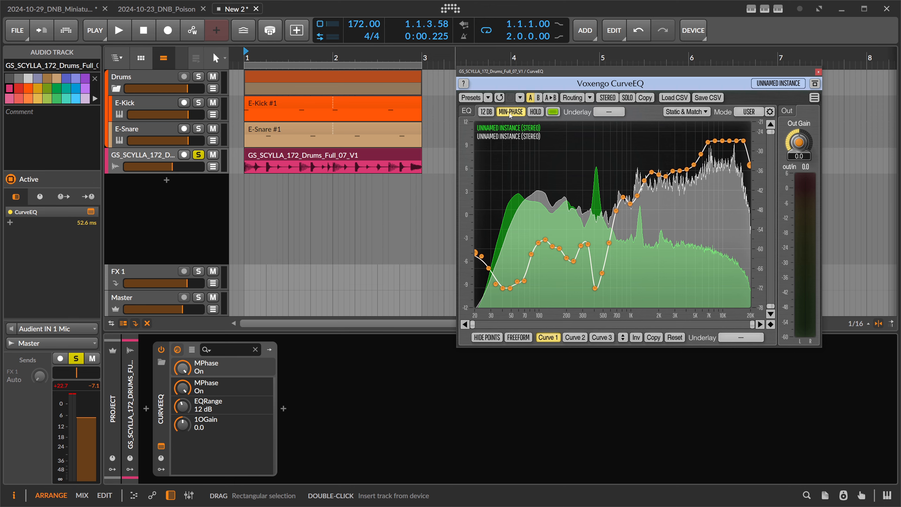
{"action": "left_click_drag", "start_coordinate": [514, 87], "coordinate": [508, 98]}
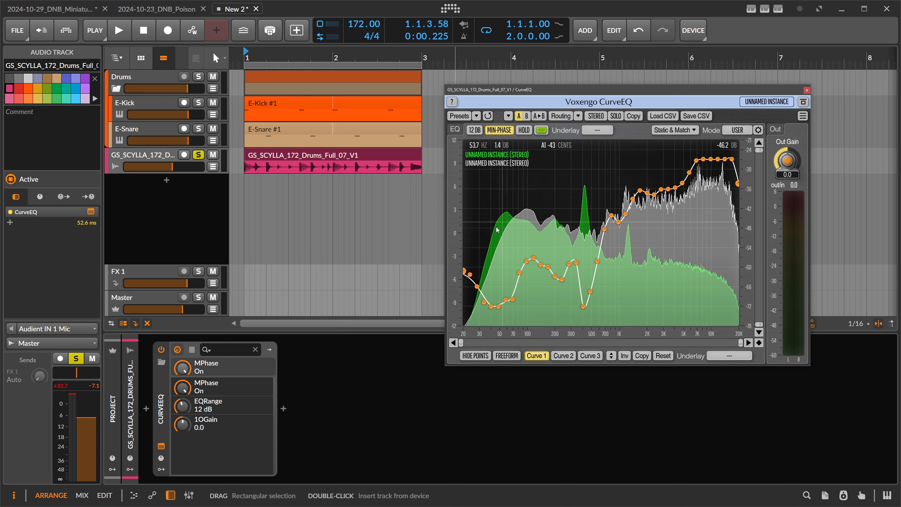
{"action": "left_click_drag", "start_coordinate": [463, 194], "coordinate": [611, 360]}
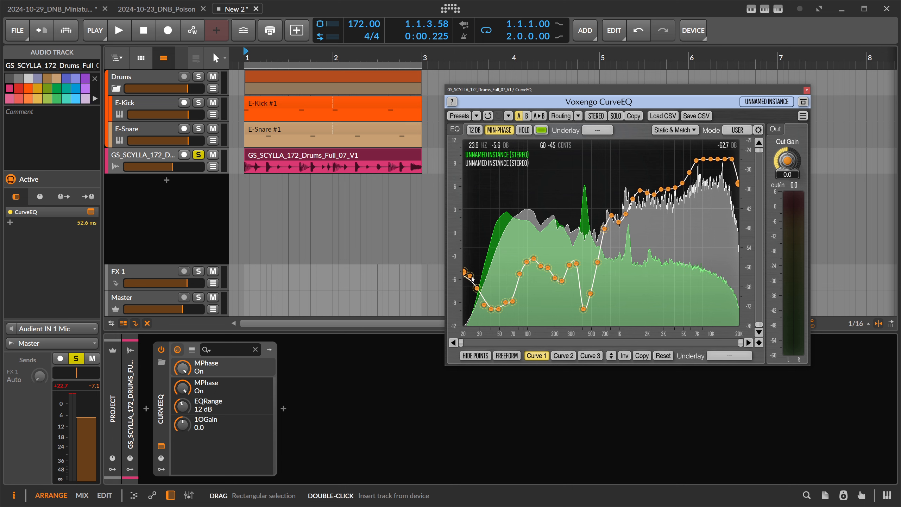
{"action": "key", "text": "Delete"}
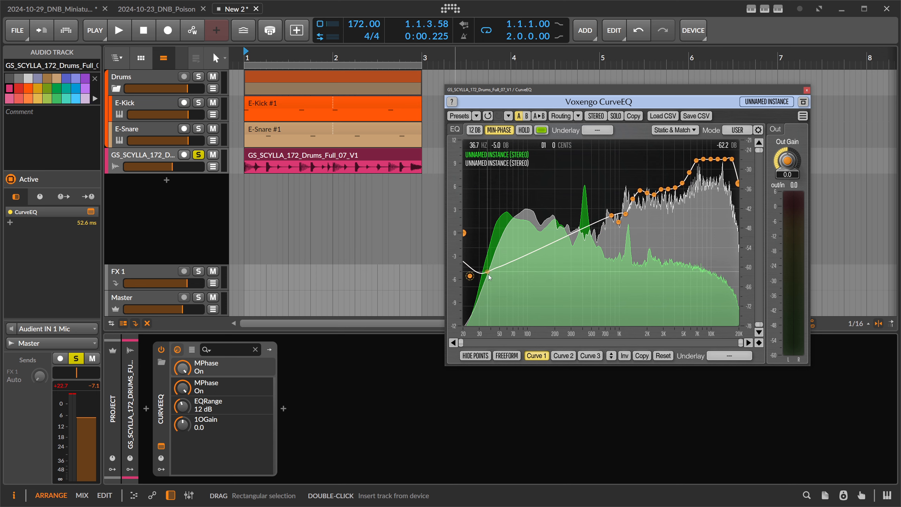
Shape the low end into a steep cut below about 300 Hz and set the EQ range to 30 dB
{"action": "left_click_drag", "start_coordinate": [479, 273], "coordinate": [575, 326]}
{"action": "left_click_drag", "start_coordinate": [464, 234], "coordinate": [465, 324]}
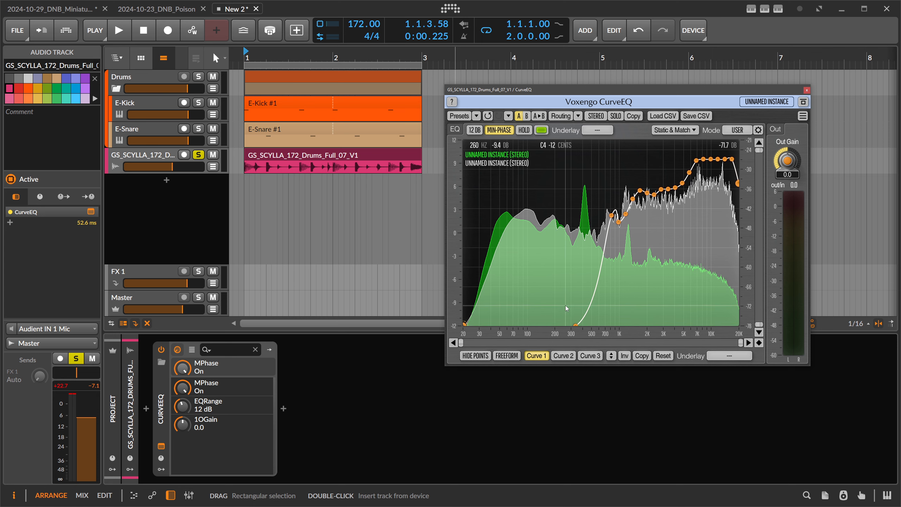
{"action": "left_click", "coordinate": [474, 130]}
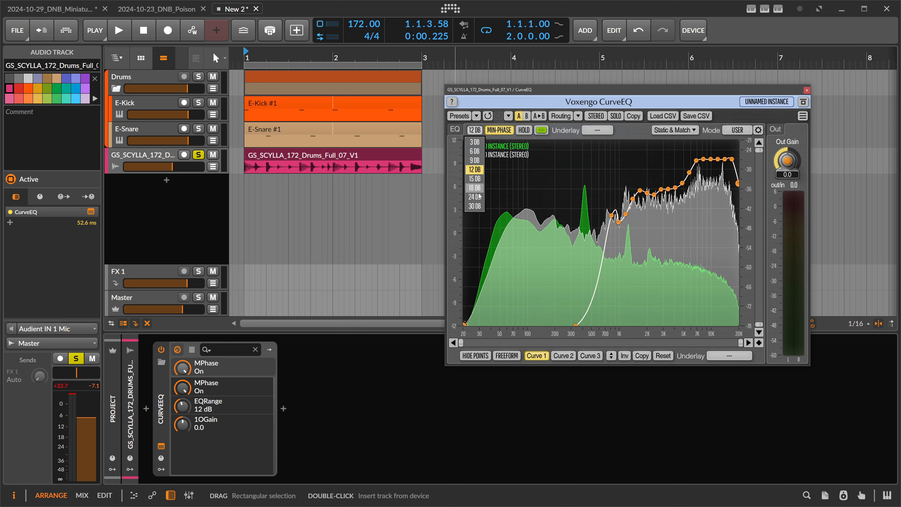
{"action": "left_click", "coordinate": [482, 207]}
{"action": "left_click_drag", "start_coordinate": [599, 294], "coordinate": [465, 325]}
Audition the loop briefly and raise the selected high-frequency control points slightly
{"action": "key", "text": "space"}
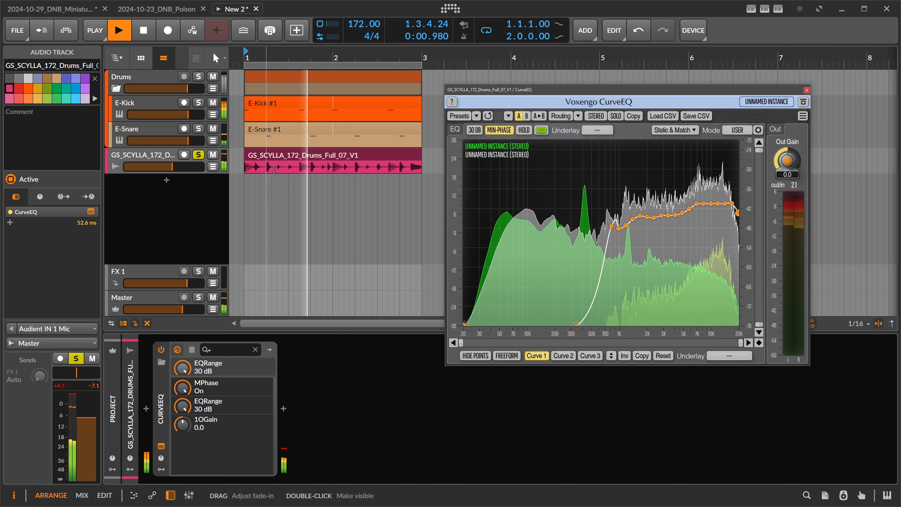
{"action": "key", "text": "space"}
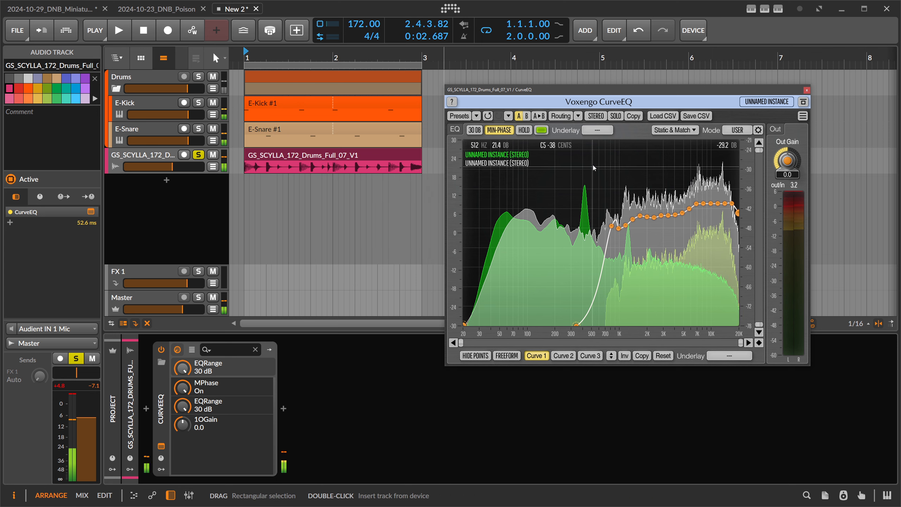
{"action": "left_click_drag", "start_coordinate": [600, 164], "coordinate": [744, 276]}
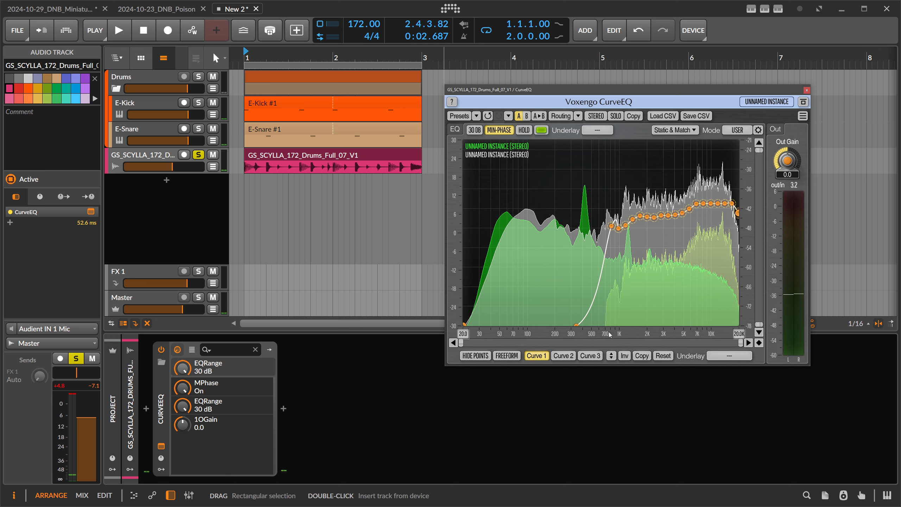
{"action": "left_click_drag", "start_coordinate": [611, 355], "coordinate": [611, 349]}
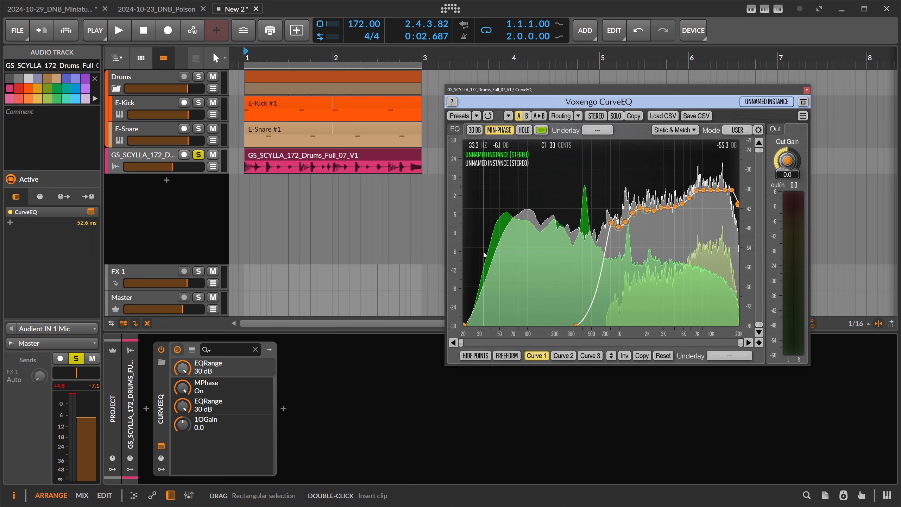
Select the Drums group track and reposition the CurveEQ window
{"action": "left_click", "coordinate": [145, 77]}
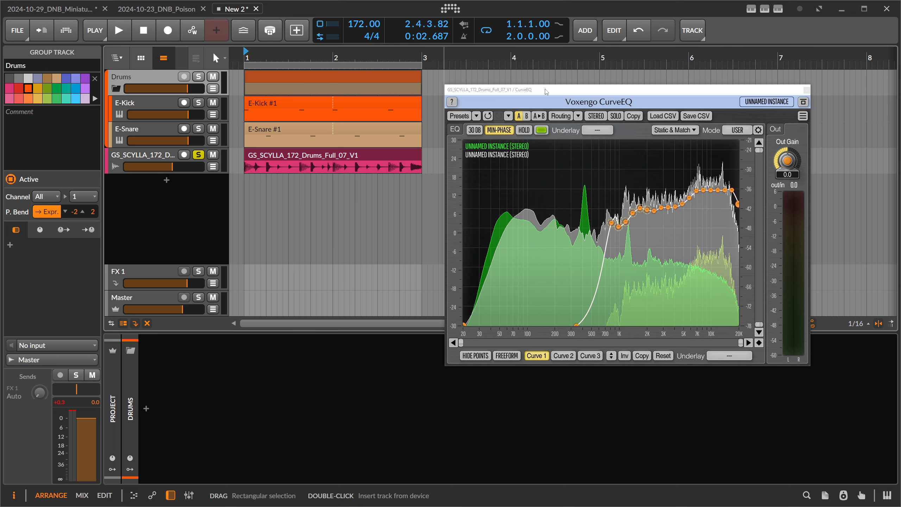
{"action": "left_click_drag", "start_coordinate": [545, 89], "coordinate": [545, 75]}
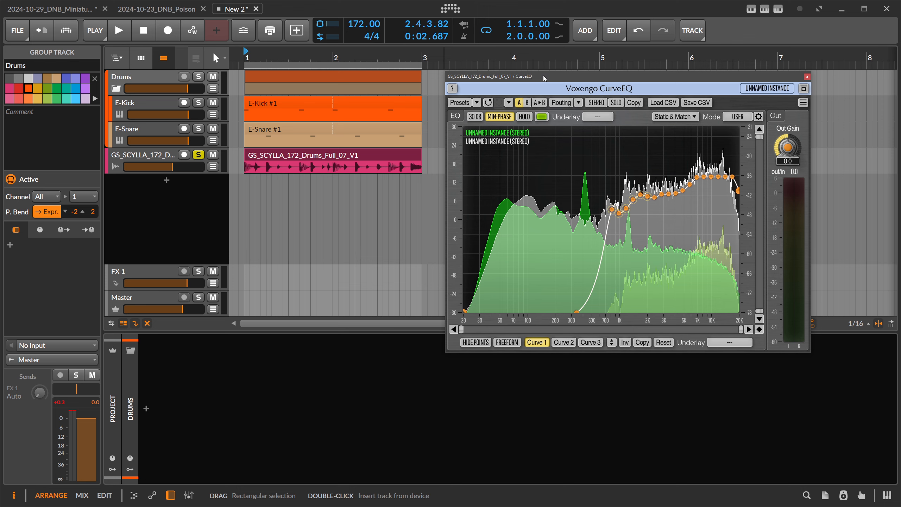
{"action": "left_click_drag", "start_coordinate": [545, 75], "coordinate": [533, 72]}
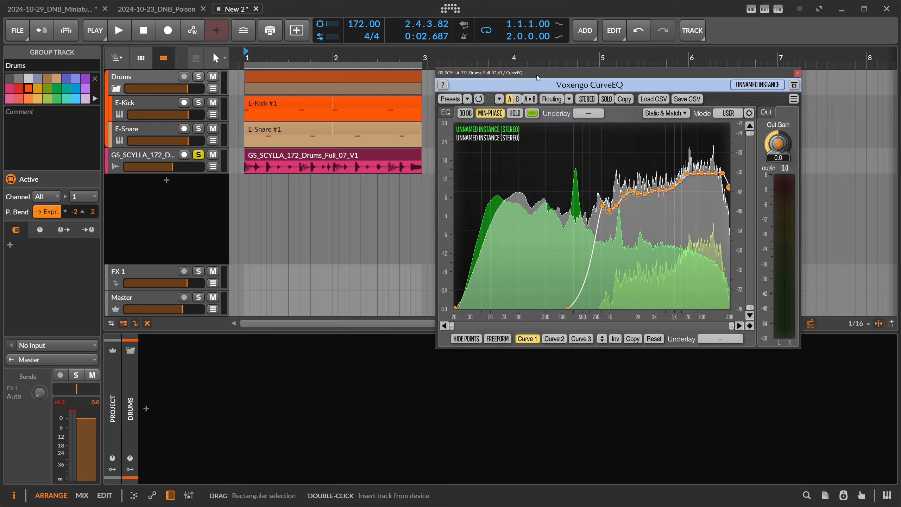
{"action": "left_click_drag", "start_coordinate": [536, 75], "coordinate": [520, 69]}
Open the Static Spectrums Editor to review the match points setting, and close it
{"action": "left_click", "coordinate": [646, 107]}
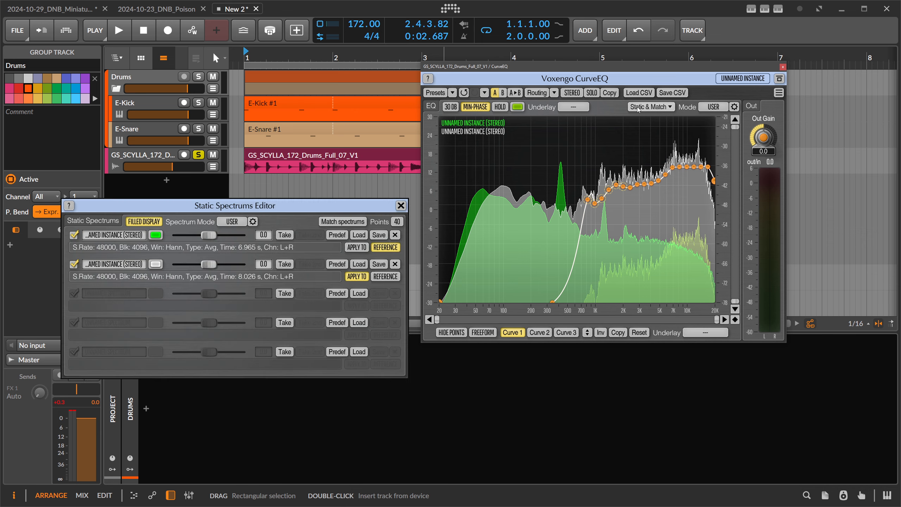
{"action": "left_click_drag", "start_coordinate": [312, 205], "coordinate": [328, 135]}
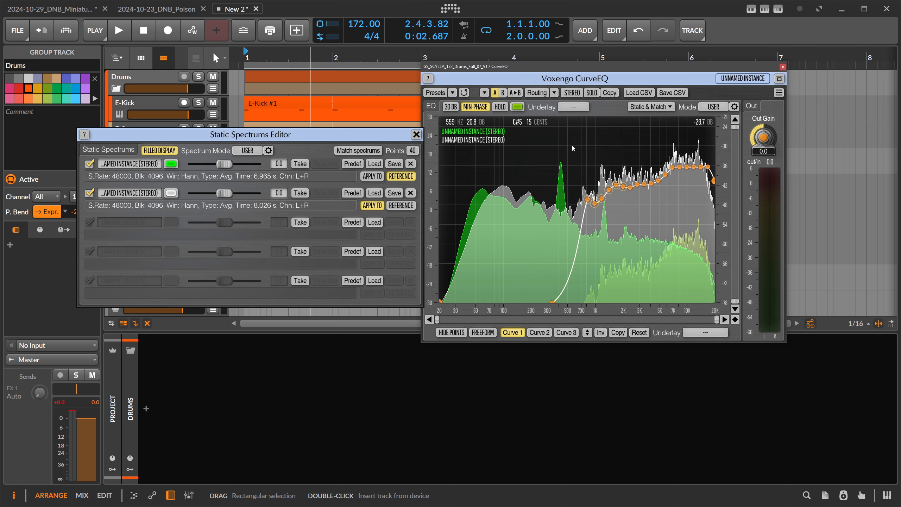
{"action": "left_click_drag", "start_coordinate": [294, 130], "coordinate": [337, 165]}
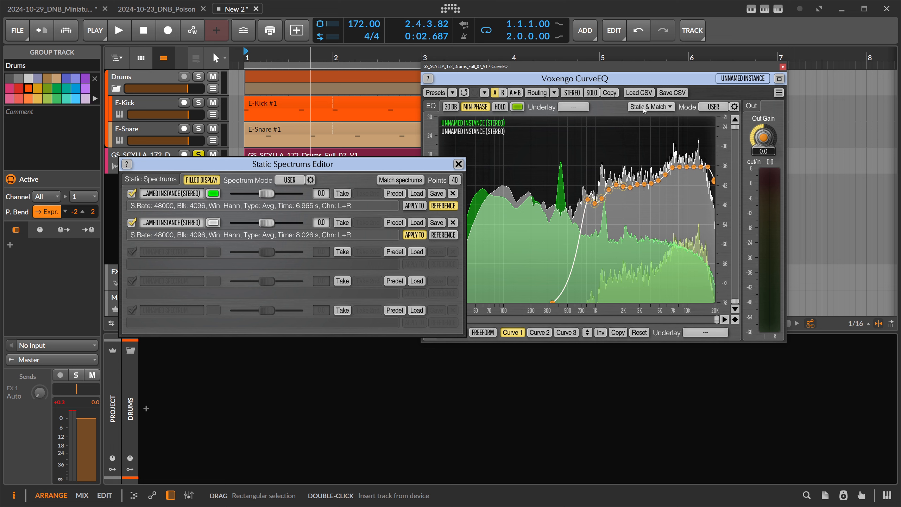
{"action": "left_click", "coordinate": [455, 180]}
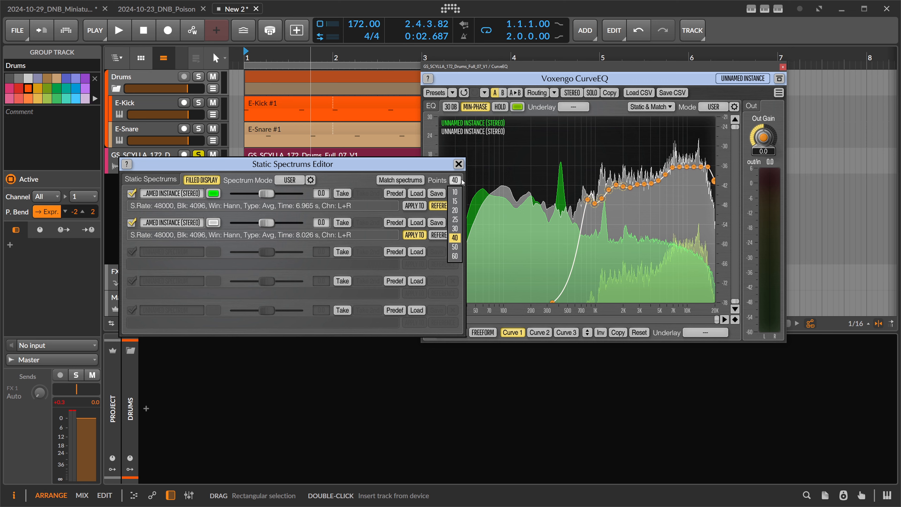
{"action": "left_click", "coordinate": [459, 163]}
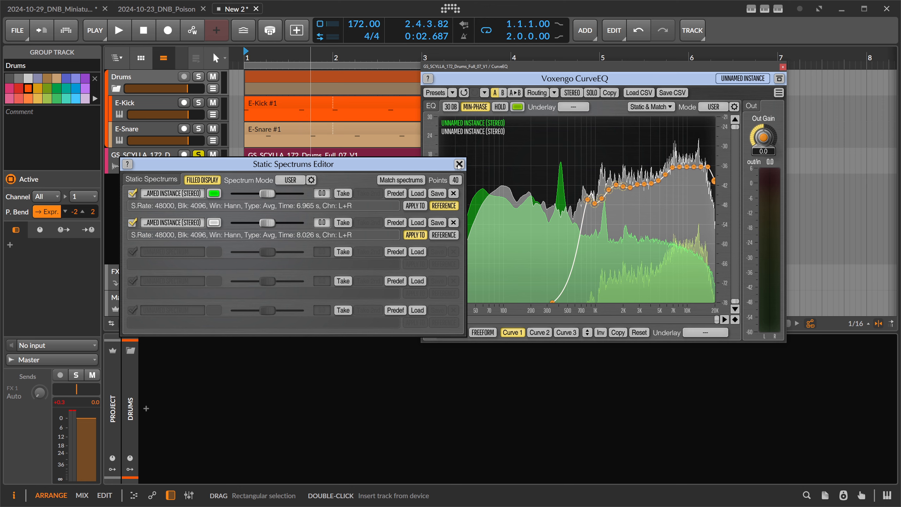
{"action": "left_click", "coordinate": [458, 164]}
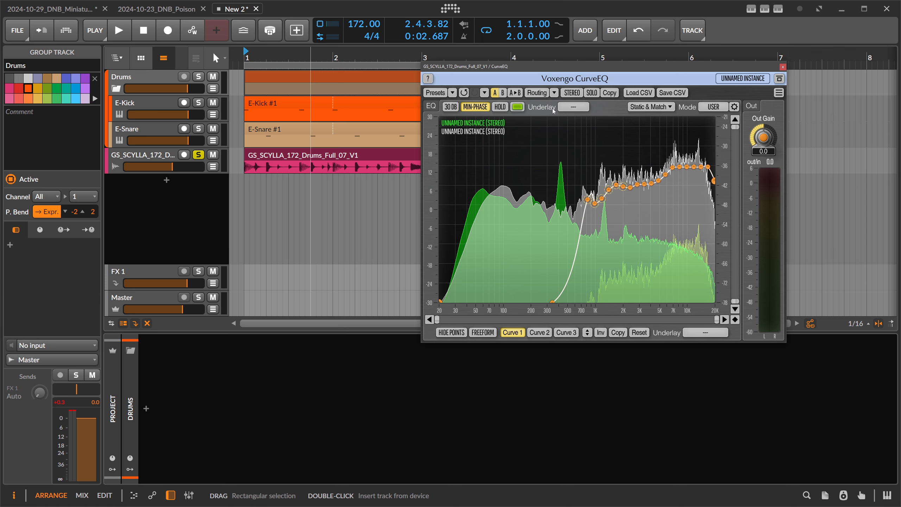
{"action": "left_click", "coordinate": [651, 107]}
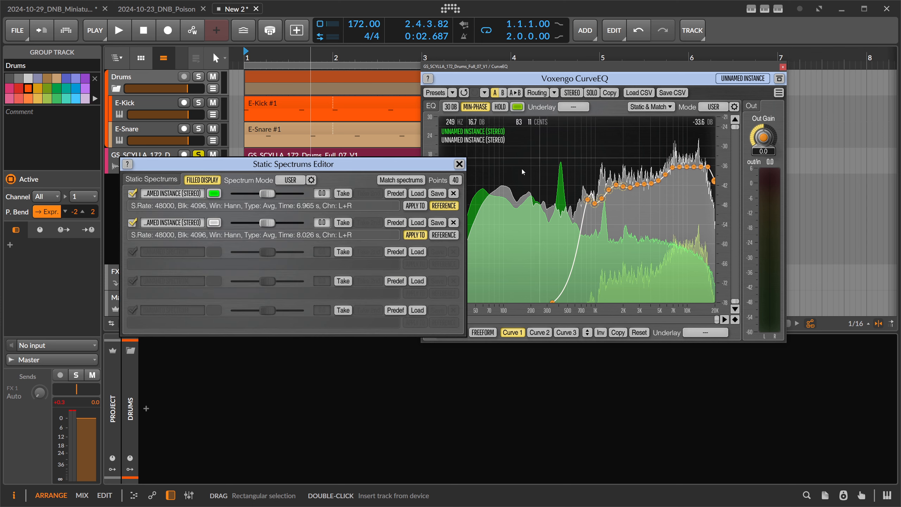
{"action": "left_click", "coordinate": [458, 164]}
{"action": "left_click_drag", "start_coordinate": [513, 75], "coordinate": [579, 74]}
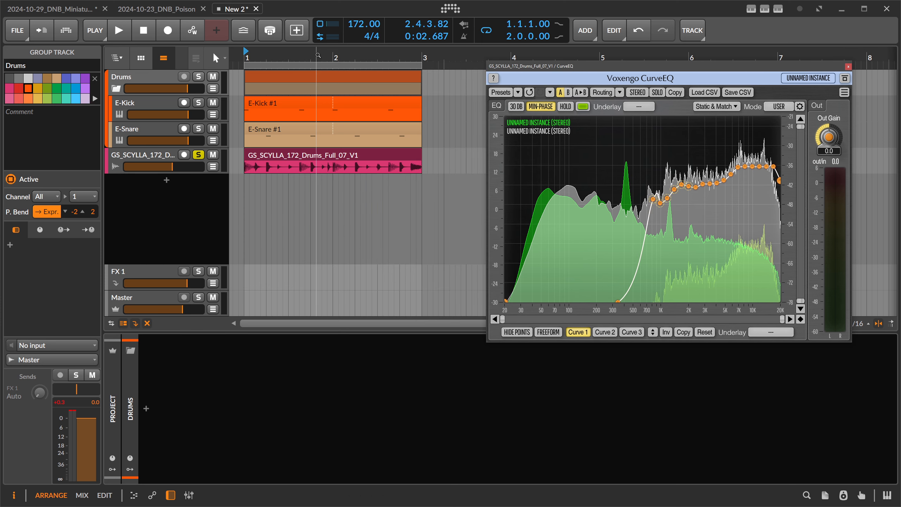
{"action": "left_click_drag", "start_coordinate": [316, 58], "coordinate": [303, 52]}
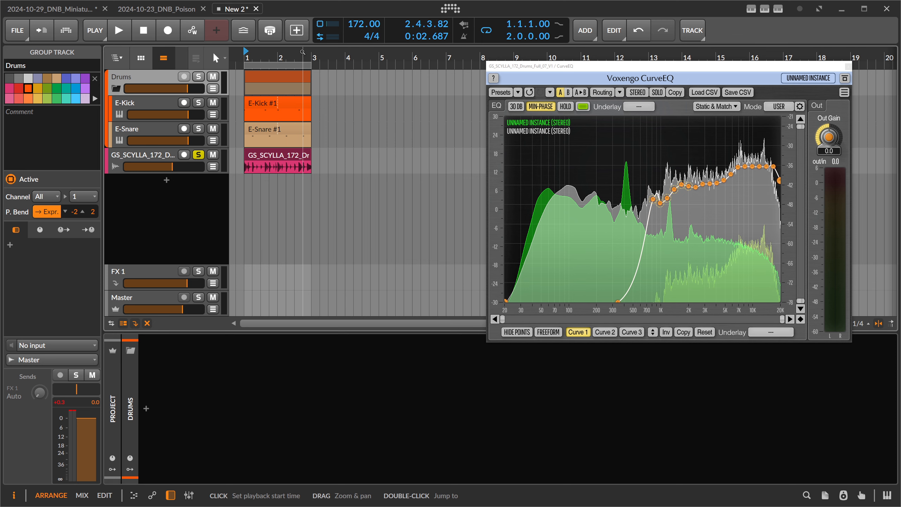